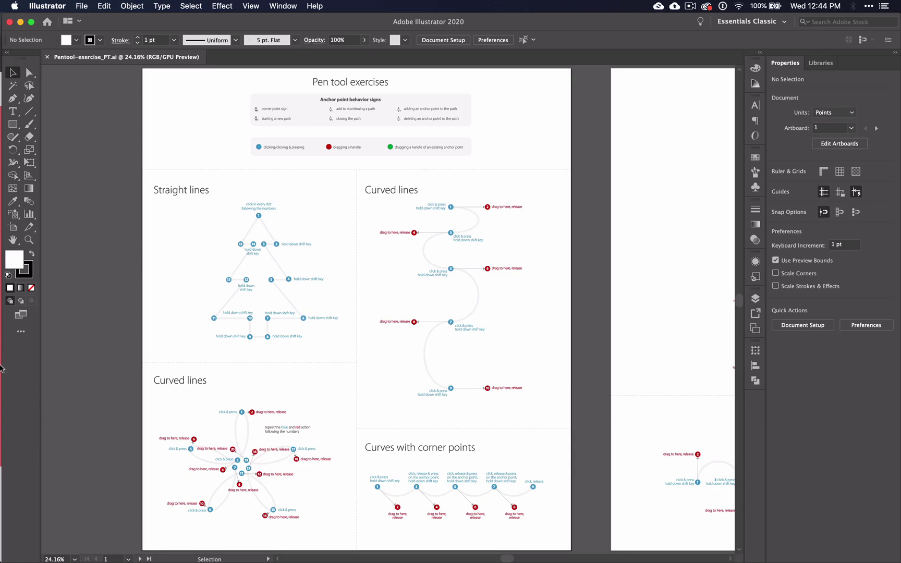
Step: Switch to Chrome to review the Illustrator Pen Tool Exercises article
{"action": "key", "text": "super+Tab"}
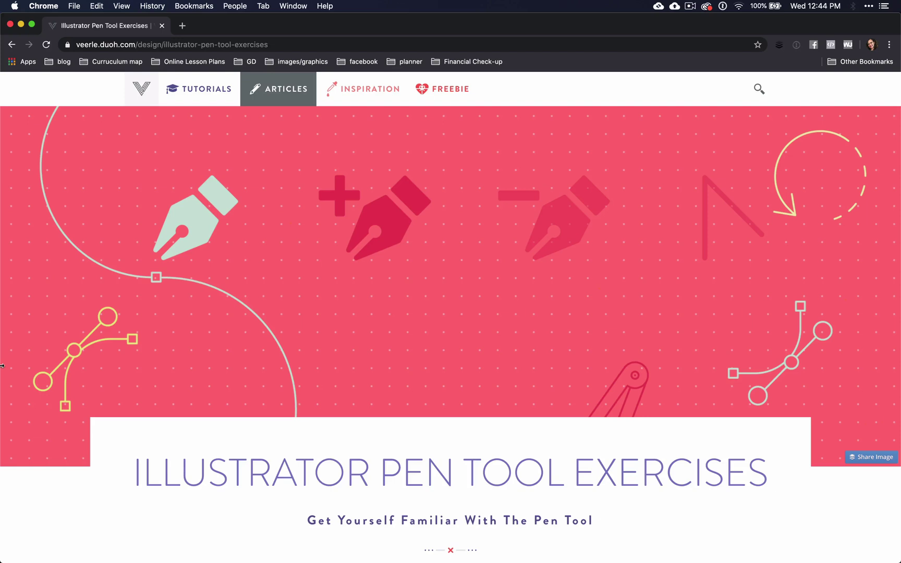
Step: Return to Illustrator, pan to the empty canvas beside the worksheet, and select the Pen tool
{"action": "key", "text": "super+Tab"}
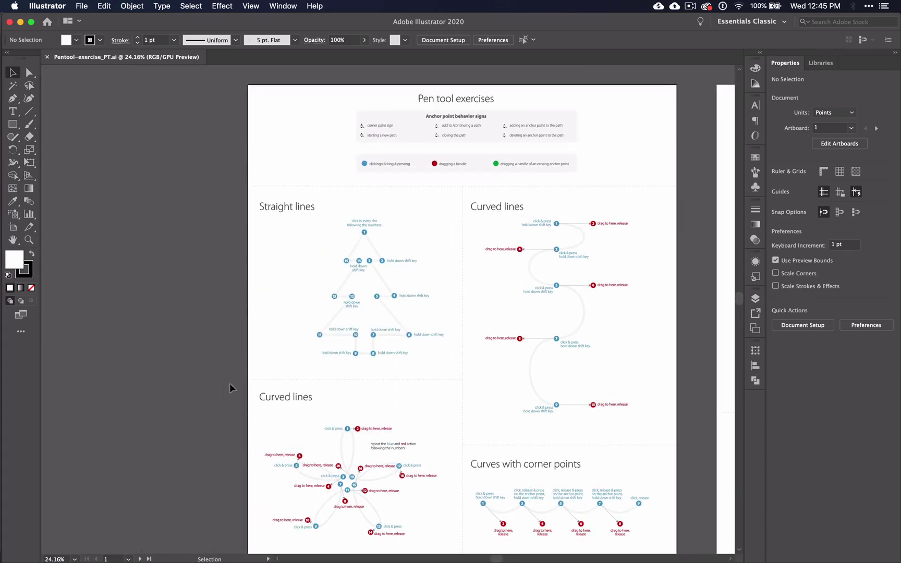
{"action": "scroll", "coordinate": [229, 389], "scroll_direction": "left", "scroll_amount": 10}
{"action": "scroll", "coordinate": [230, 388], "scroll_direction": "left", "scroll_amount": 5}
{"action": "scroll", "coordinate": [229, 388], "scroll_direction": "up", "scroll_amount": 1}
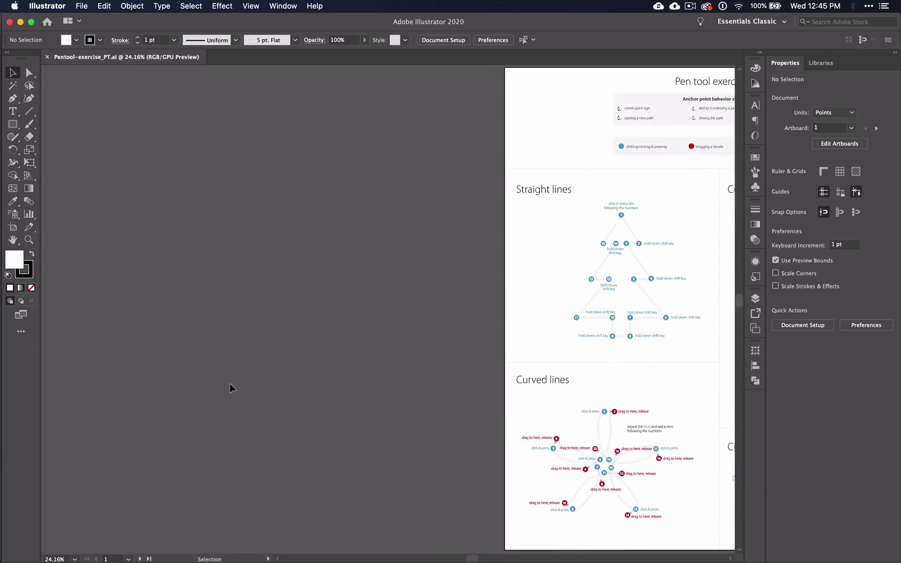
{"action": "scroll", "coordinate": [351, 195], "scroll_direction": "up", "scroll_amount": 5}
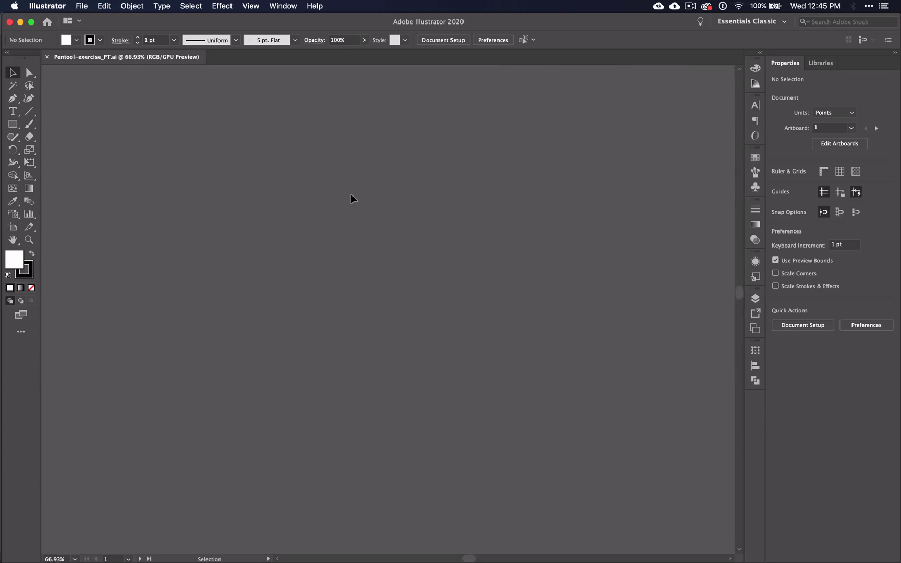
{"action": "scroll", "coordinate": [351, 194], "scroll_direction": "right", "scroll_amount": 2}
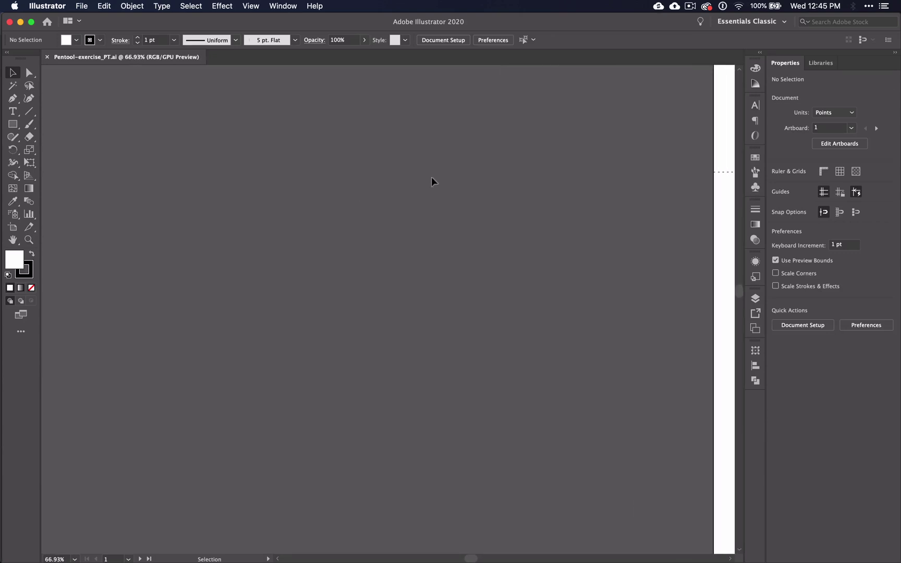
{"action": "key", "text": "p"}
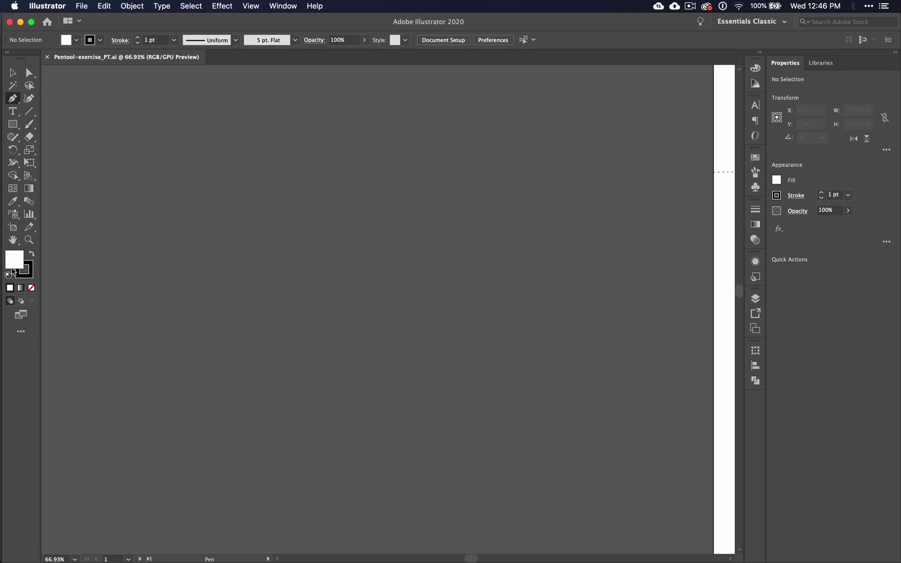
Step: Set Fill to None and the stroke colour to red E51F1F
{"action": "double_click", "coordinate": [14, 264]}
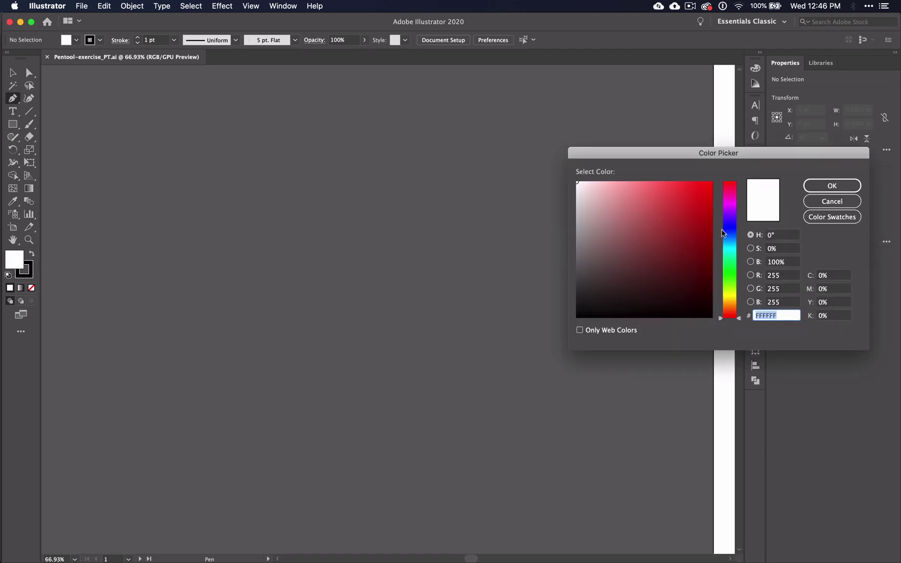
{"action": "left_click", "coordinate": [814, 204]}
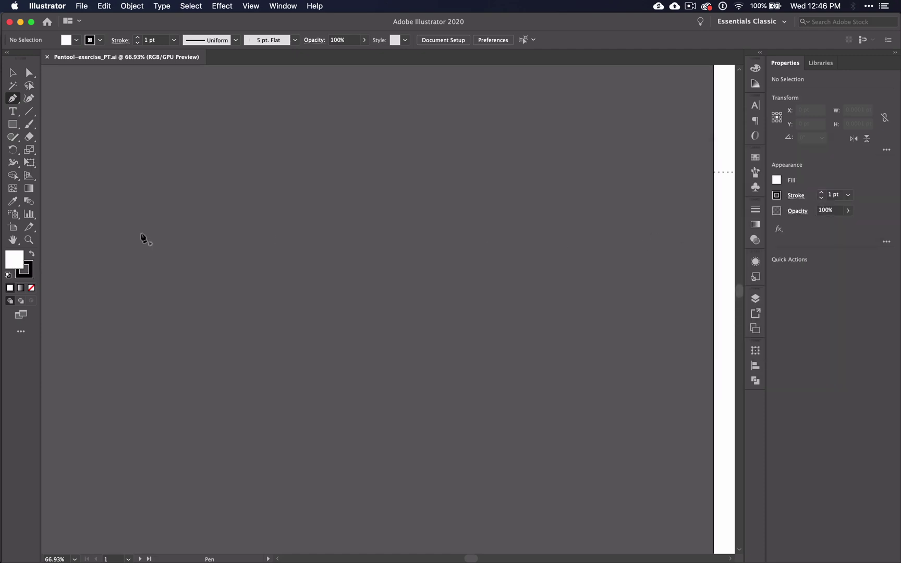
{"action": "left_click", "coordinate": [32, 289]}
{"action": "double_click", "coordinate": [28, 277]}
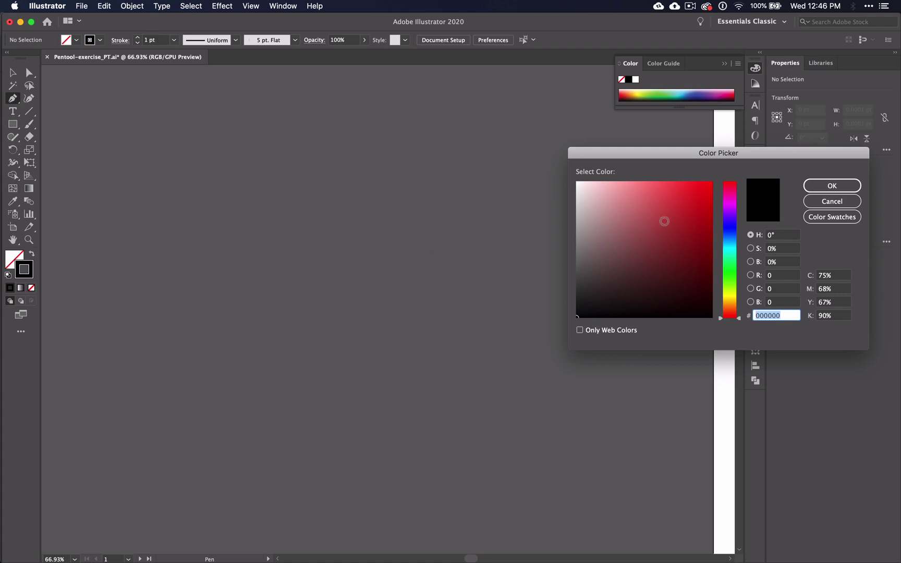
{"action": "left_click_drag", "start_coordinate": [692, 206], "coordinate": [695, 195]}
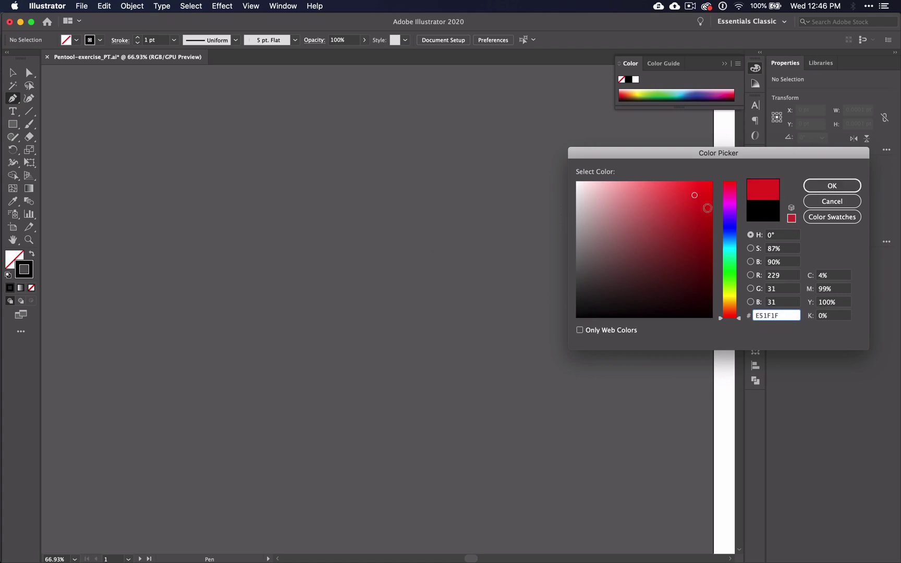
{"action": "left_click", "coordinate": [816, 188]}
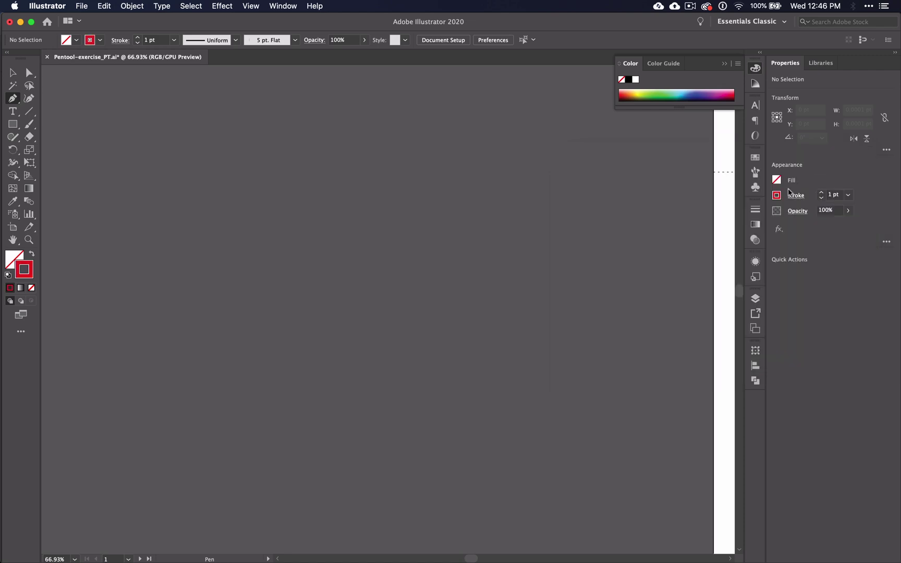
Step: Draw a five-point red zigzag with two peaks and end the open path
{"action": "left_click", "coordinate": [223, 226]}
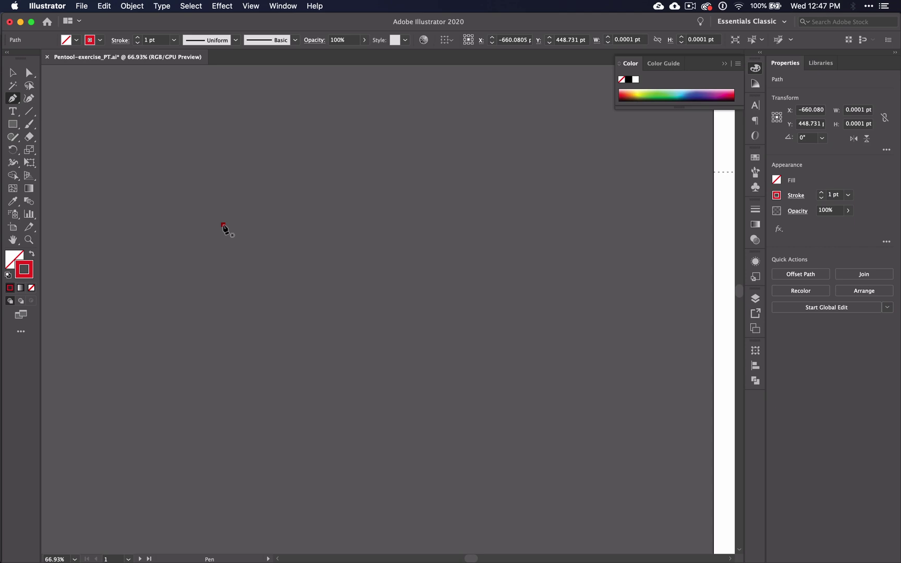
{"action": "left_click", "coordinate": [247, 184]}
{"action": "left_click", "coordinate": [271, 233]}
{"action": "left_click", "coordinate": [296, 194]}
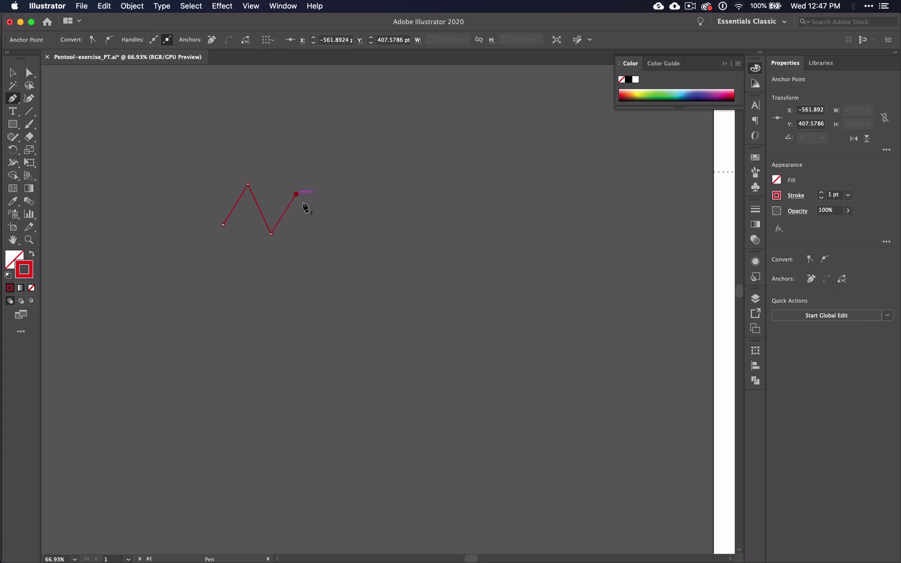
{"action": "left_click", "coordinate": [324, 231]}
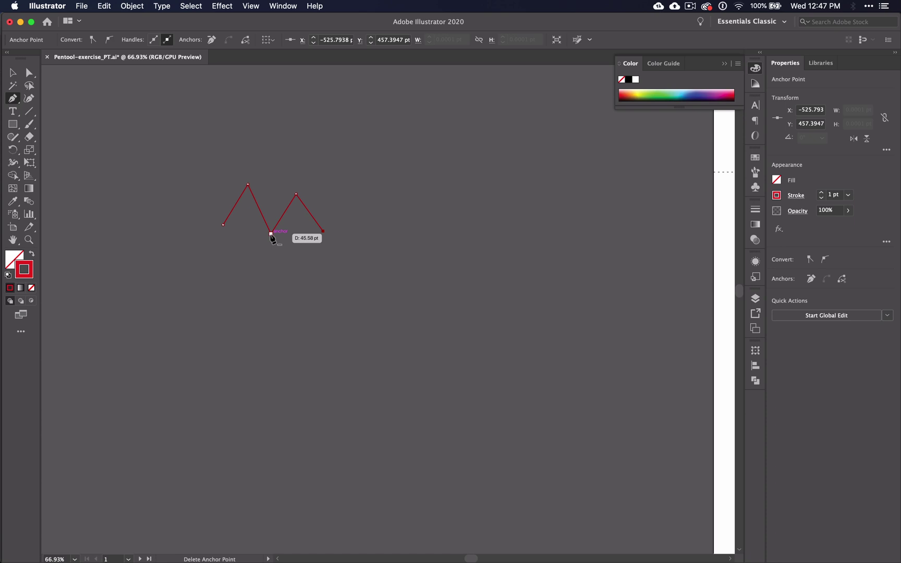
{"action": "left_click", "coordinate": [271, 234], "text": "super"}
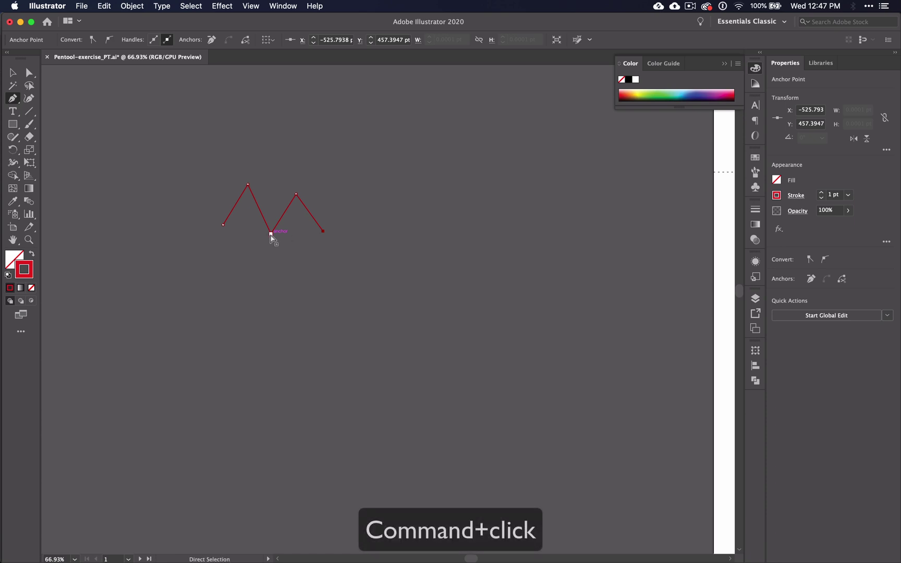
{"action": "left_click", "coordinate": [344, 238], "text": "super"}
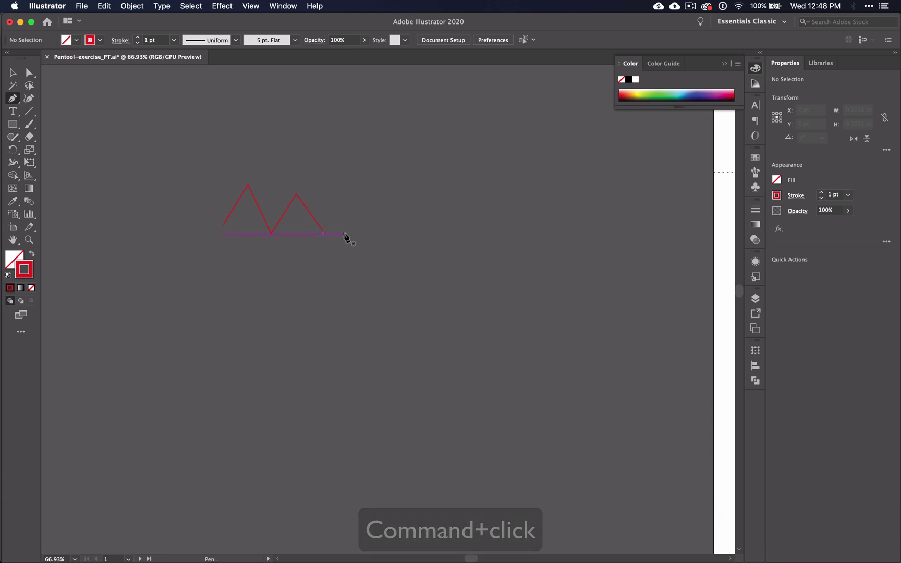
Step: Zoom in close on a zigzag segment, then zoom out and pan to frame the whole zigzag
{"action": "scroll", "coordinate": [310, 225], "scroll_direction": "up", "scroll_amount": 10}
{"action": "scroll", "coordinate": [310, 225], "scroll_direction": "up", "scroll_amount": 15}
{"action": "scroll", "coordinate": [310, 226], "scroll_direction": "up", "scroll_amount": 2}
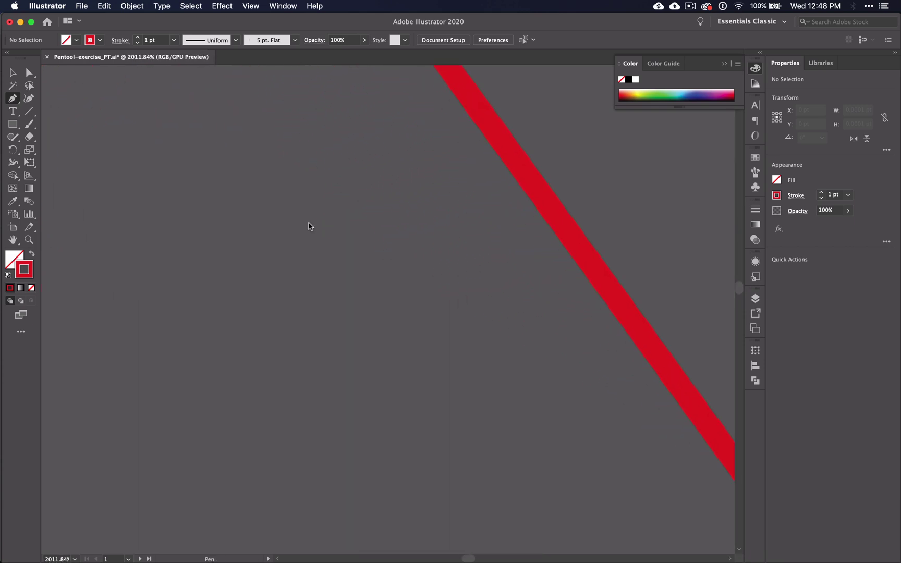
{"action": "scroll", "coordinate": [502, 137], "scroll_direction": "right", "scroll_amount": 5}
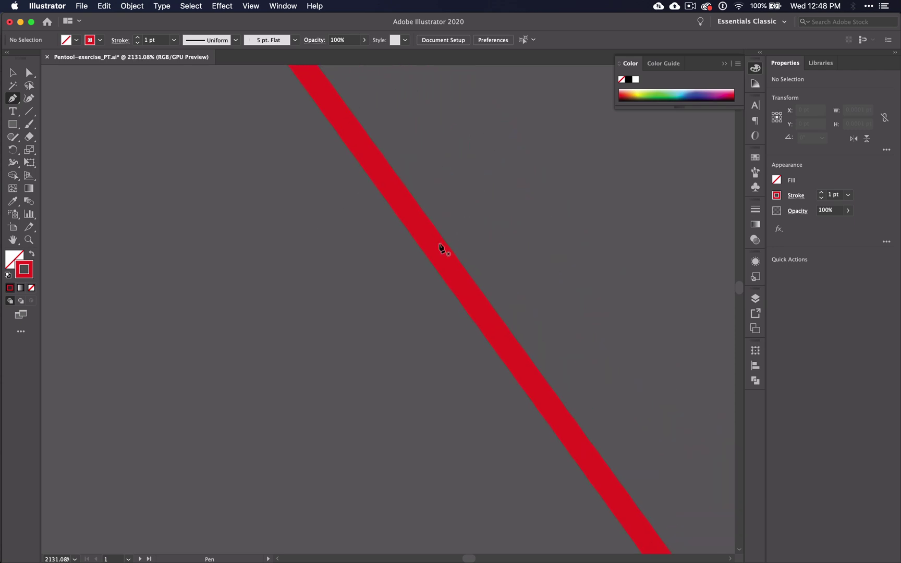
{"action": "scroll", "coordinate": [441, 245], "scroll_direction": "up", "scroll_amount": 6}
{"action": "scroll", "coordinate": [441, 245], "scroll_direction": "down", "scroll_amount": 8}
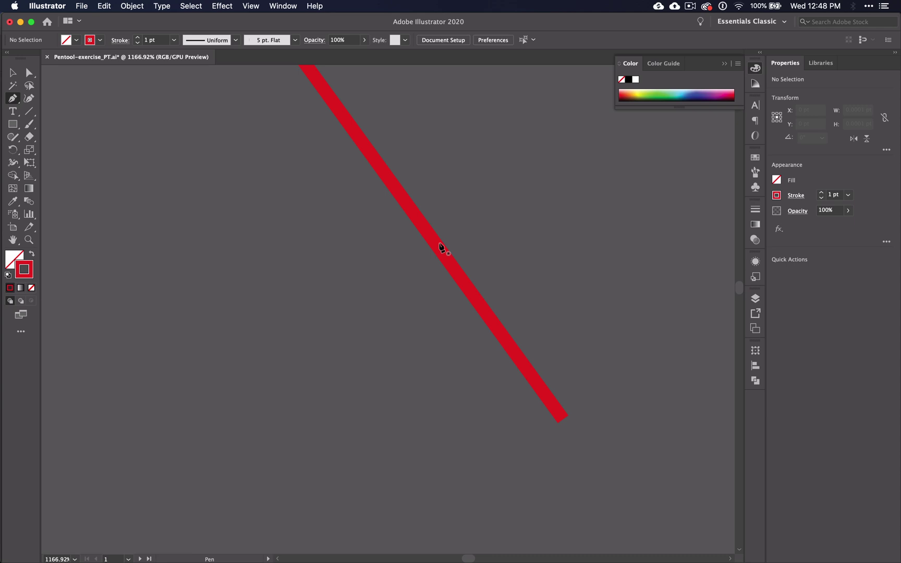
{"action": "scroll", "coordinate": [442, 248], "scroll_direction": "down", "scroll_amount": 10}
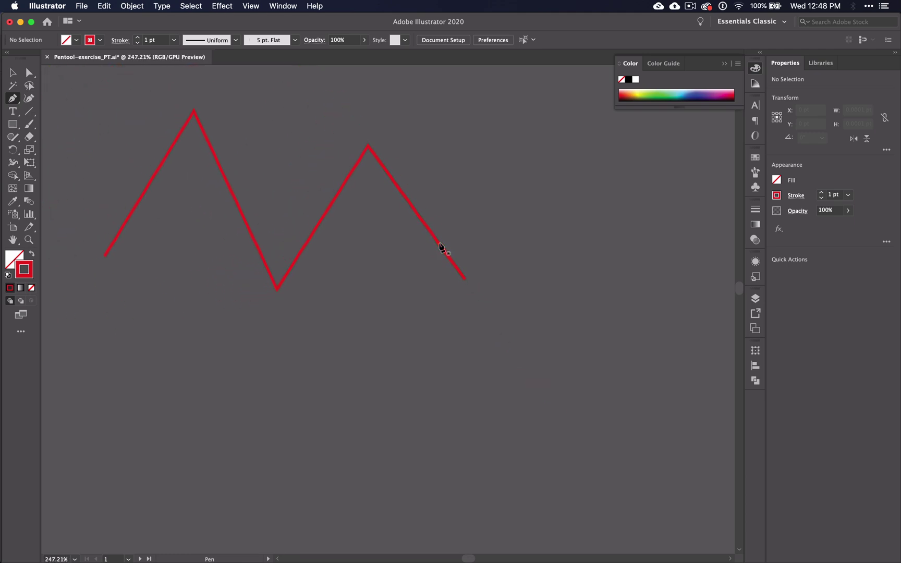
{"action": "scroll", "coordinate": [442, 248], "scroll_direction": "down", "scroll_amount": 3}
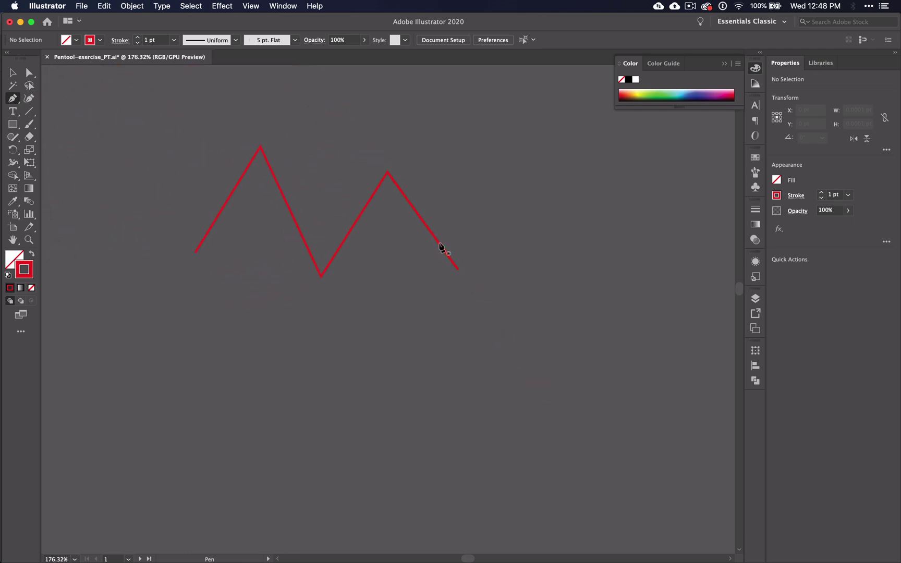
{"action": "scroll", "coordinate": [443, 248], "scroll_direction": "down", "scroll_amount": 3}
{"action": "scroll", "coordinate": [442, 248], "scroll_direction": "right", "scroll_amount": 2}
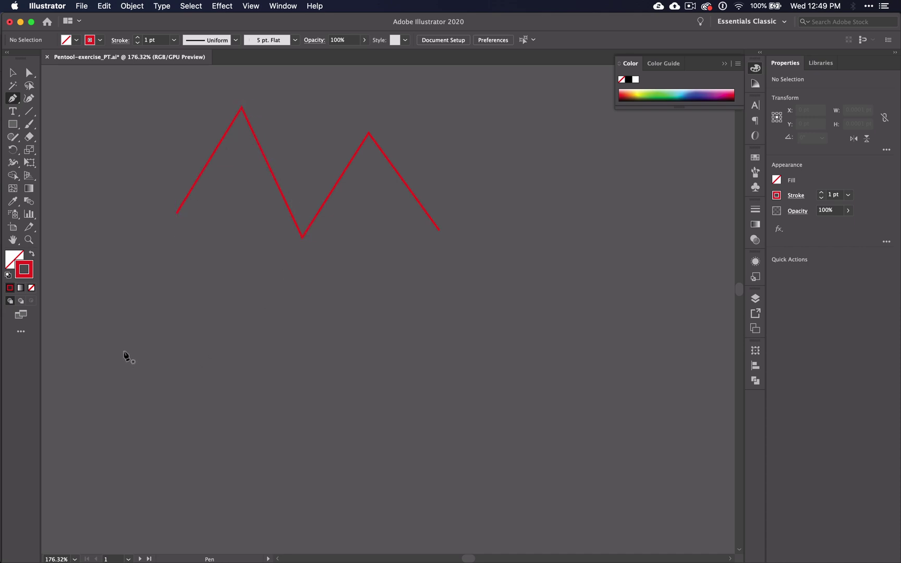
Step: Drag out smooth anchors below the zigzag to build a wavy S-curve, shortening one handle
{"action": "left_click_drag", "start_coordinate": [124, 367], "coordinate": [150, 339]}
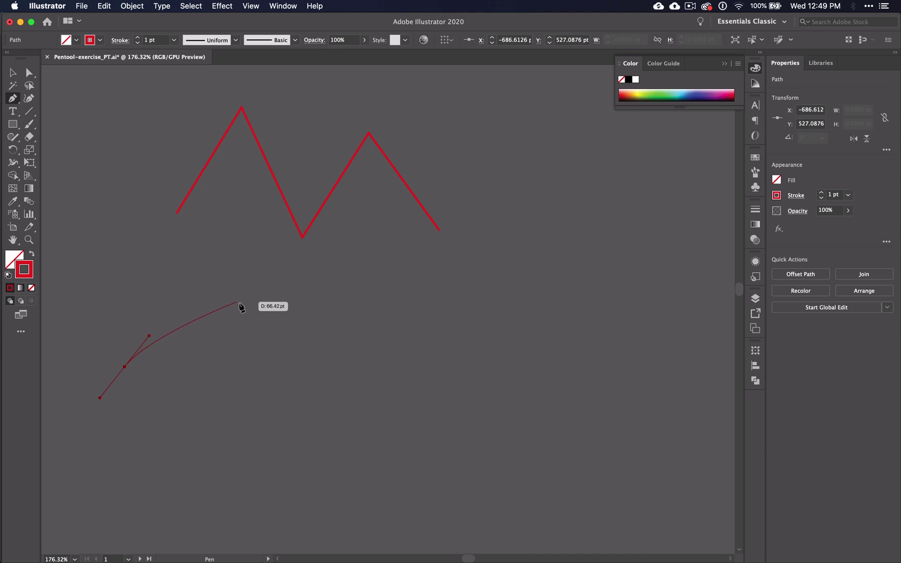
{"action": "left_click_drag", "start_coordinate": [283, 361], "coordinate": [316, 434]}
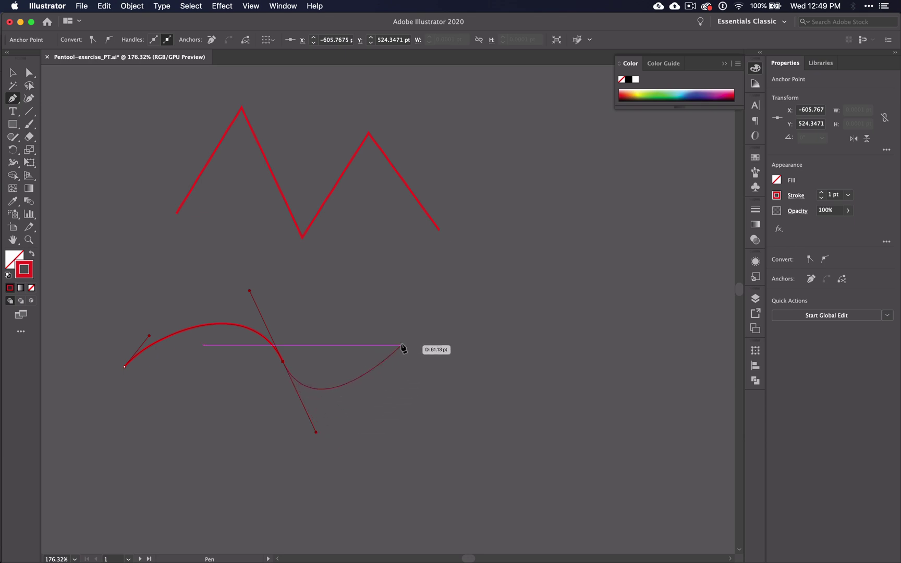
{"action": "left_click_drag", "start_coordinate": [401, 346], "coordinate": [428, 291]}
{"action": "left_click_drag", "start_coordinate": [506, 330], "coordinate": [541, 393]}
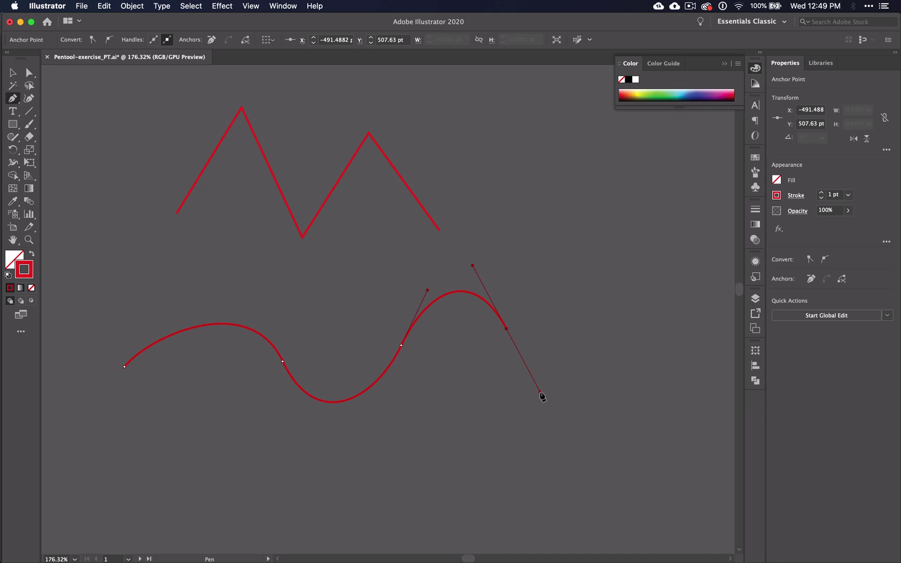
{"action": "left_click_drag", "start_coordinate": [541, 396], "coordinate": [540, 387]}
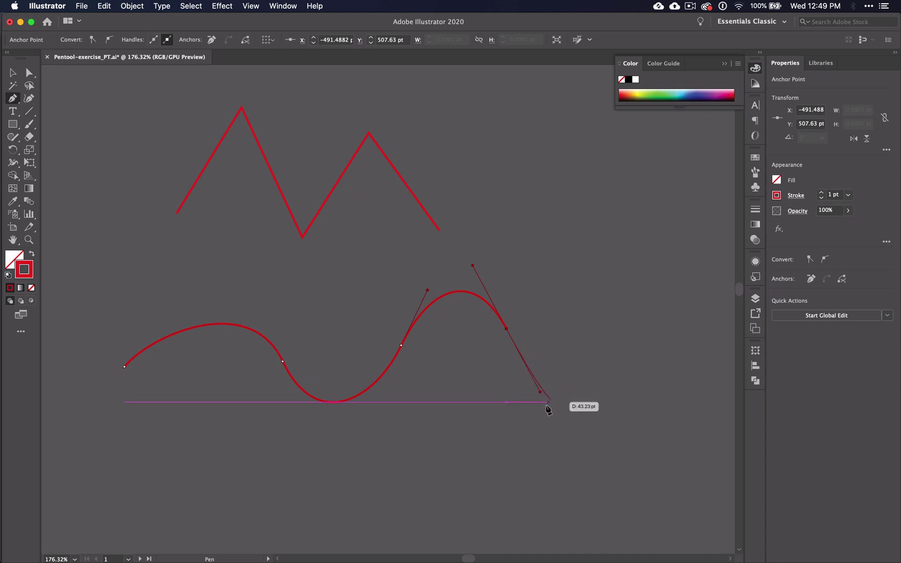
{"action": "left_click_drag", "start_coordinate": [545, 409], "coordinate": [540, 398]}
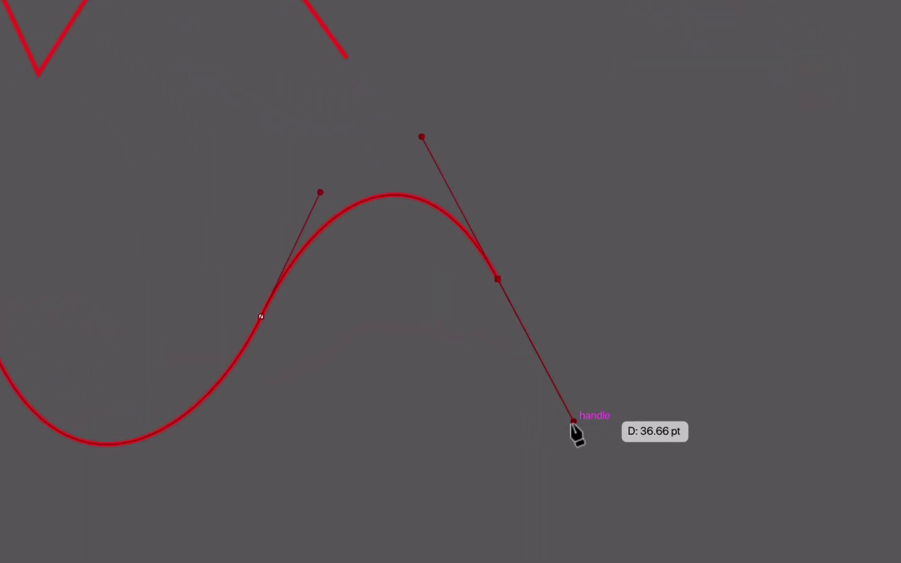
{"action": "left_click_drag", "start_coordinate": [577, 425], "coordinate": [577, 425]}
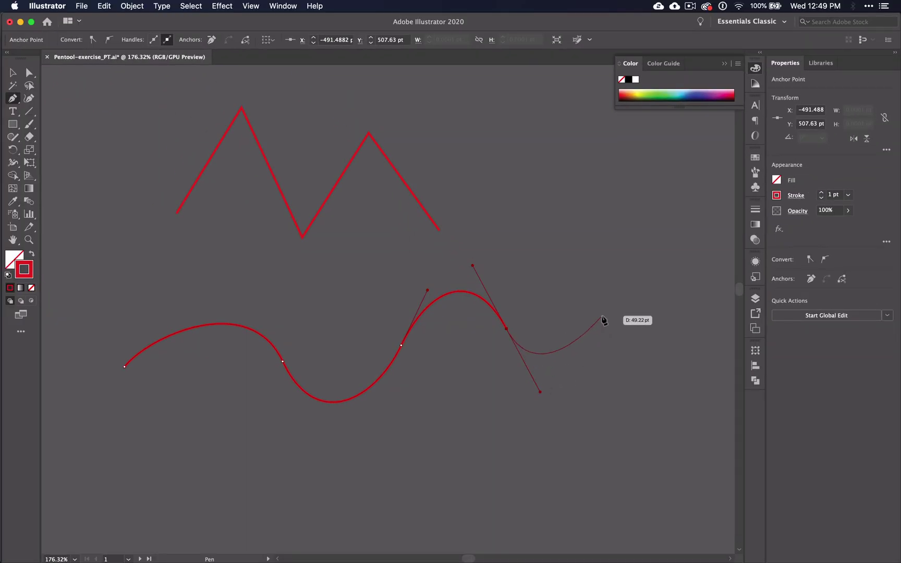
{"action": "left_click_drag", "start_coordinate": [634, 315], "coordinate": [634, 176]}
Step: Add more smooth anchors to the wavy path, forming a tall arch
{"action": "scroll", "coordinate": [722, 245], "scroll_direction": "right", "scroll_amount": 10}
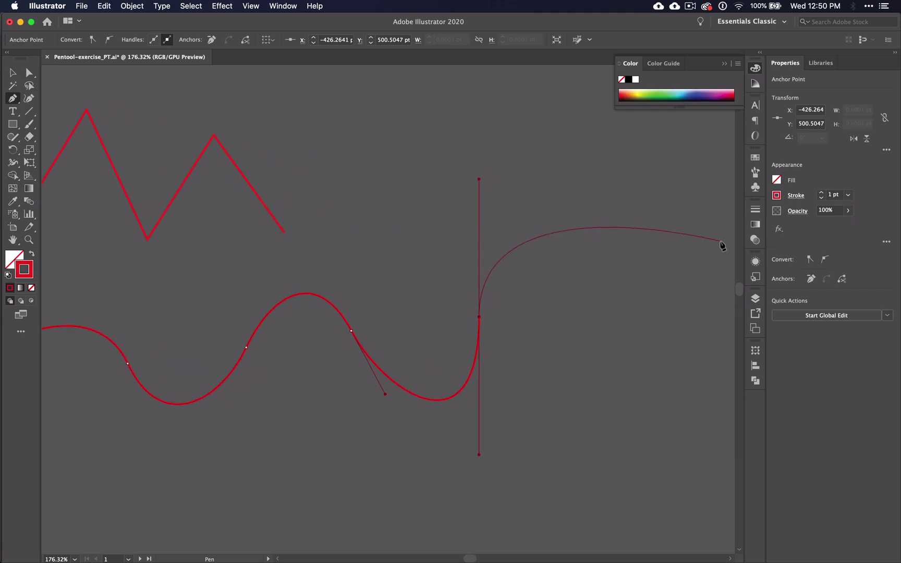
{"action": "left_click_drag", "start_coordinate": [620, 283], "coordinate": [662, 534]}
{"action": "left_click_drag", "start_coordinate": [692, 356], "coordinate": [697, 356]}
{"action": "left_click_drag", "start_coordinate": [663, 404], "coordinate": [634, 256]}
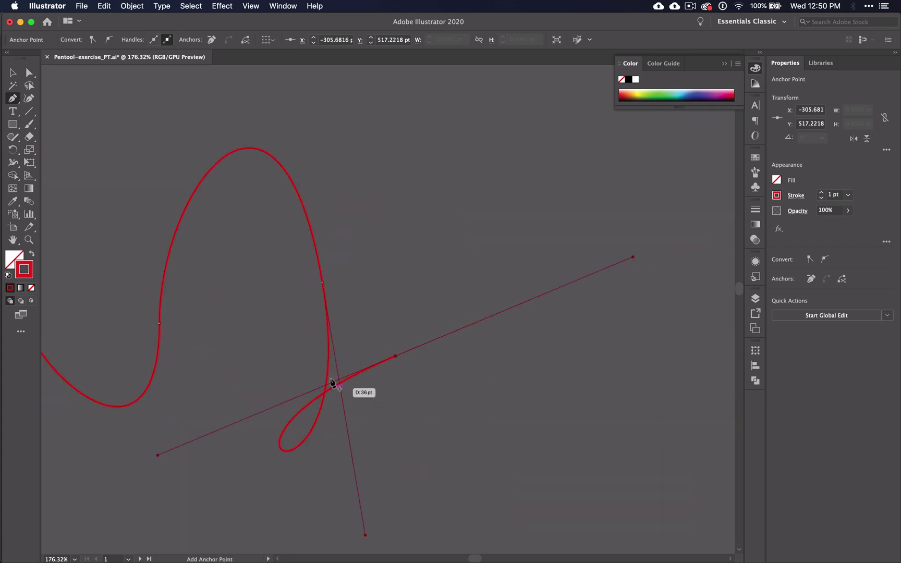
{"action": "left_click_drag", "start_coordinate": [340, 389], "coordinate": [326, 410]}
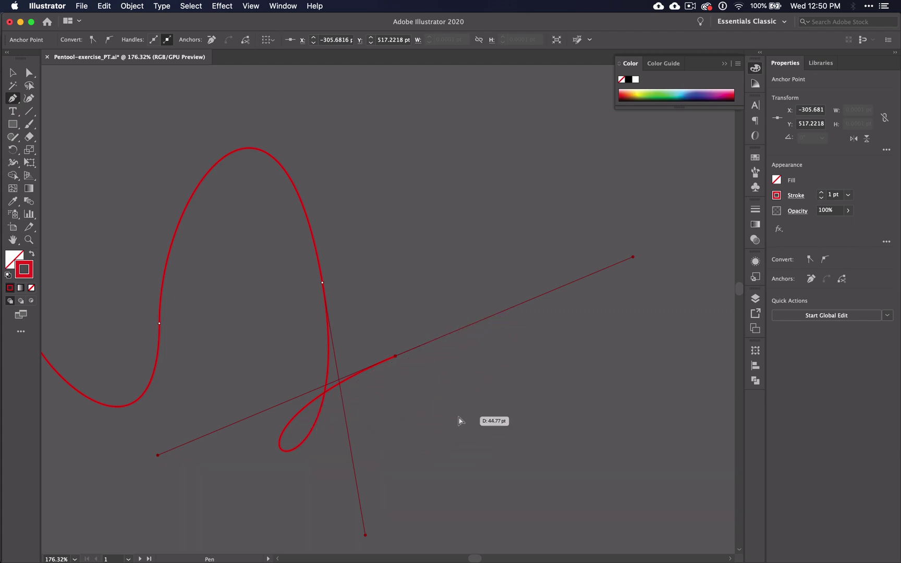
Step: Undo the stray looped segment and the extra last anchor
{"action": "key", "text": "super+z"}
{"action": "scroll", "coordinate": [477, 365], "scroll_direction": "down", "scroll_amount": 5}
{"action": "mouse_move", "coordinate": [450, 313]}
{"action": "left_mouse_down"}
{"action": "mouse_move", "coordinate": [496, 245]}
{"action": "mouse_move", "coordinate": [538, 123]}
{"action": "mouse_move", "coordinate": [595, 101]}
{"action": "mouse_move", "coordinate": [617, 66]}
{"action": "mouse_move", "coordinate": [630, 86]}
{"action": "left_mouse_up"}
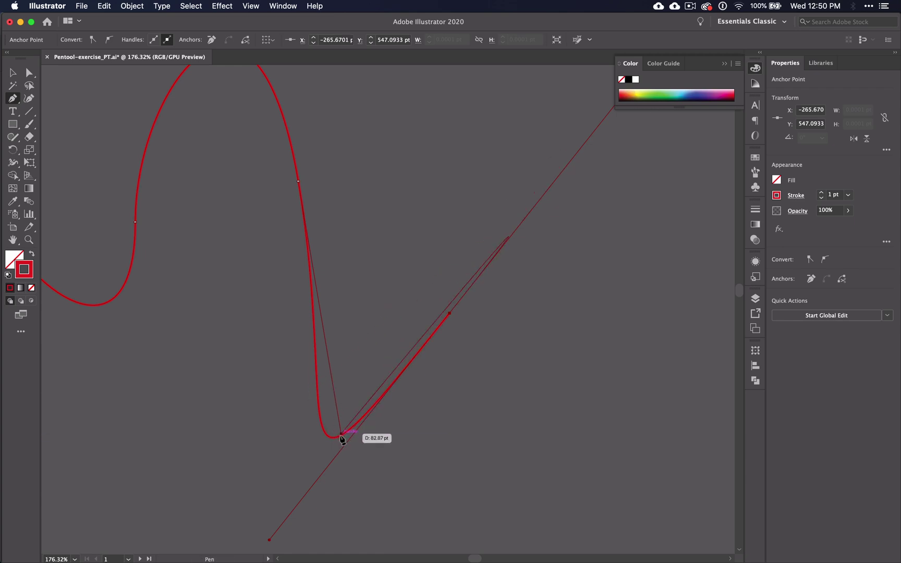
{"action": "key", "text": "cmd+z"}
Step: Zoom out and finish the wavy path by deselecting it
{"action": "scroll", "coordinate": [432, 246], "scroll_direction": "up", "scroll_amount": 5}
{"action": "scroll", "coordinate": [432, 246], "scroll_direction": "right", "scroll_amount": 5}
{"action": "scroll", "coordinate": [432, 246], "scroll_direction": "up", "scroll_amount": 2}
{"action": "scroll", "coordinate": [432, 246], "scroll_direction": "right", "scroll_amount": 2}
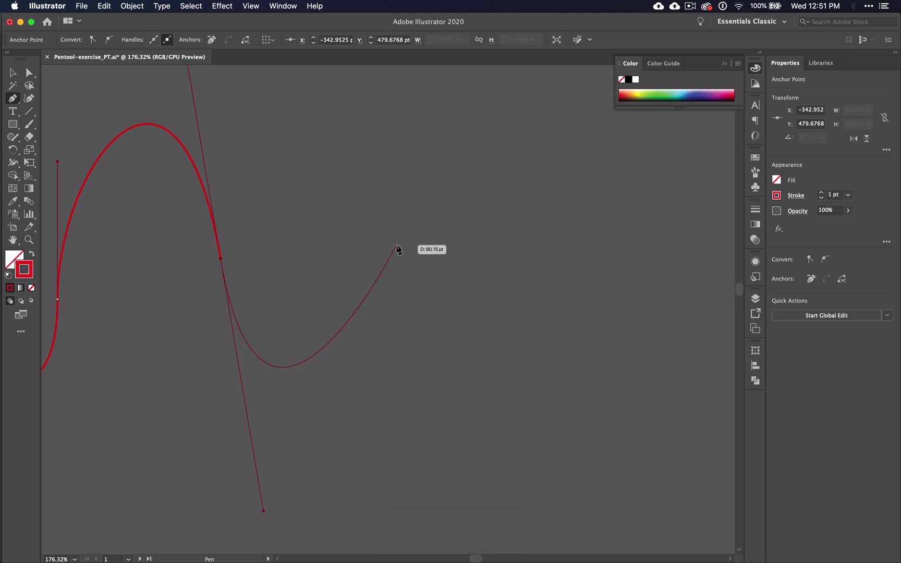
{"action": "scroll", "coordinate": [397, 249], "scroll_direction": "down", "scroll_amount": 6}
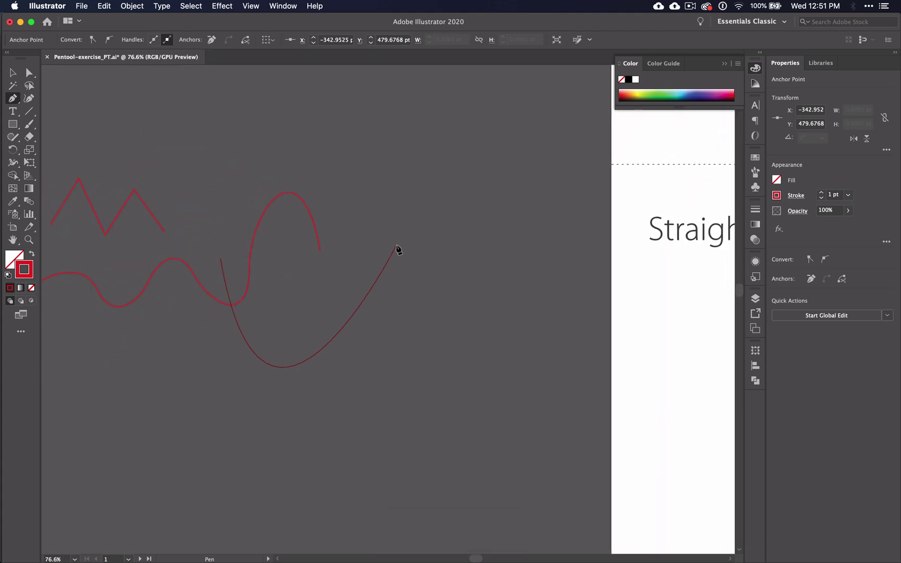
{"action": "scroll", "coordinate": [397, 249], "scroll_direction": "left", "scroll_amount": 3}
{"action": "scroll", "coordinate": [398, 249], "scroll_direction": "down", "scroll_amount": 1}
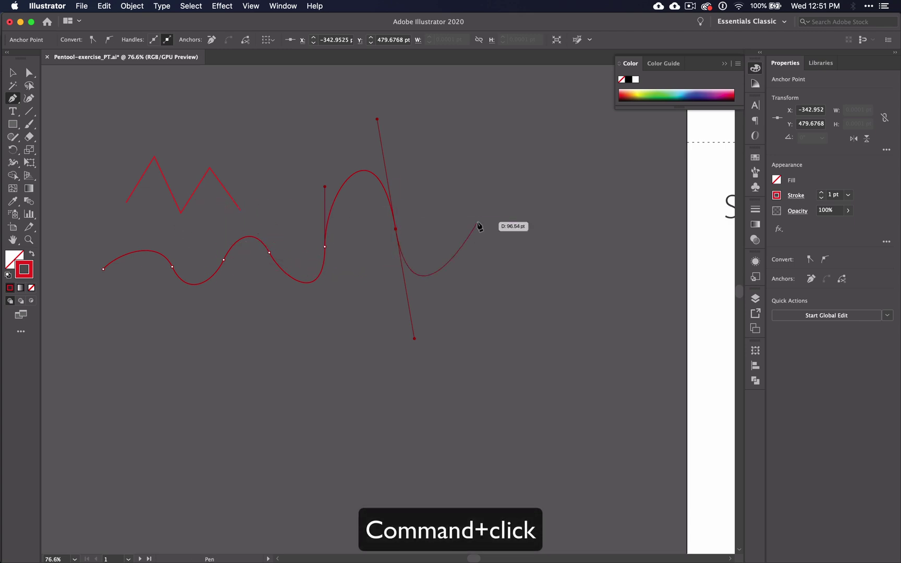
{"action": "key", "text": "super"}
{"action": "left_click", "coordinate": [467, 222], "text": "super"}
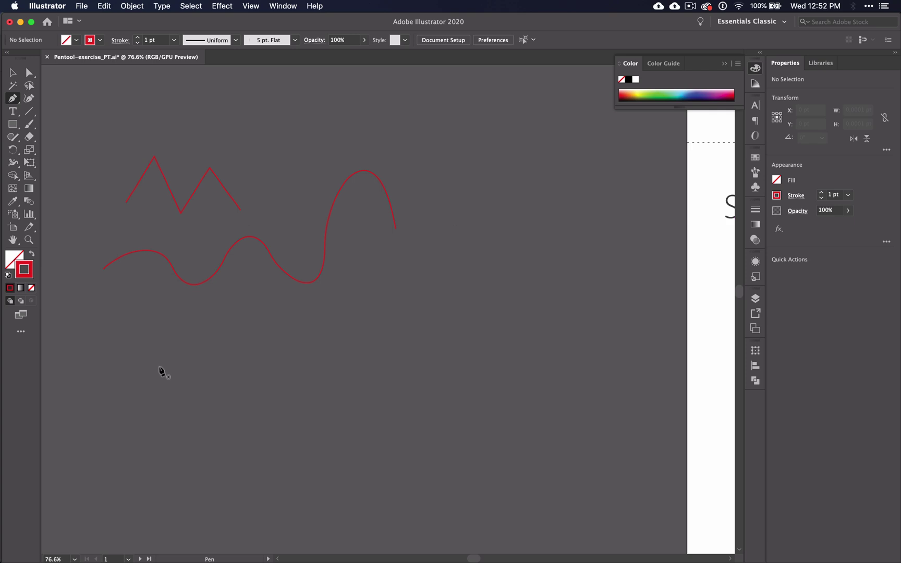
Step: Draw a closed shape with an arched top, straight sides and rounded bottom
{"action": "left_click", "coordinate": [116, 344]}
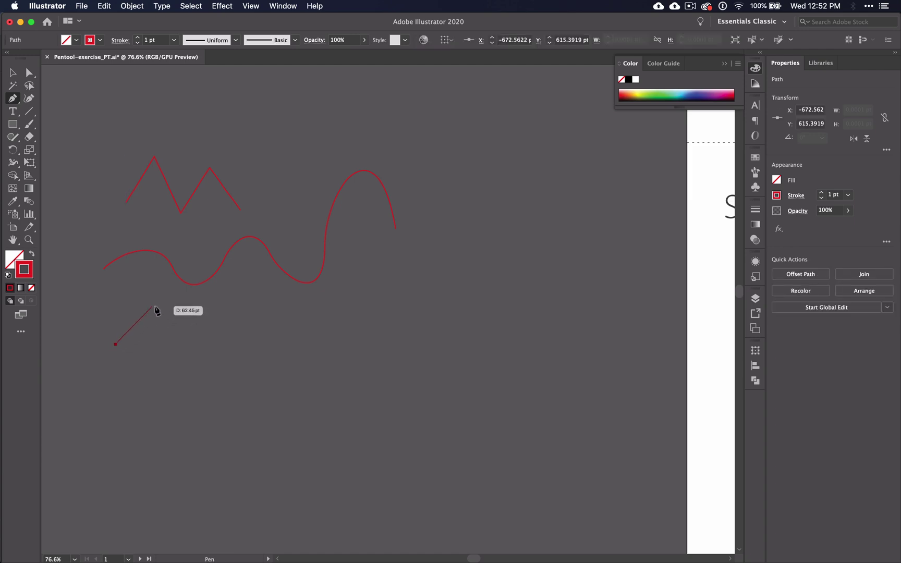
{"action": "left_click_drag", "start_coordinate": [160, 306], "coordinate": [196, 310]}
{"action": "left_click", "coordinate": [201, 345]}
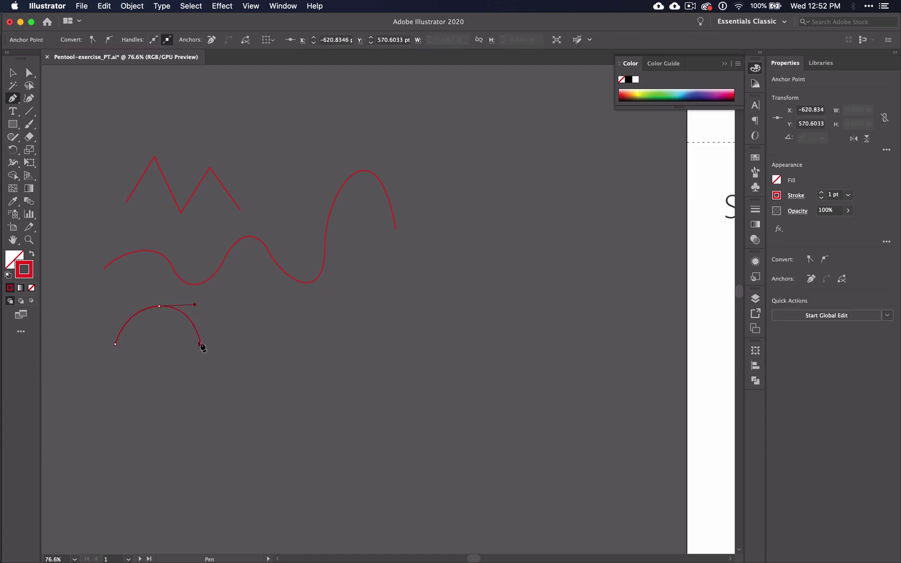
{"action": "left_click", "coordinate": [200, 406]}
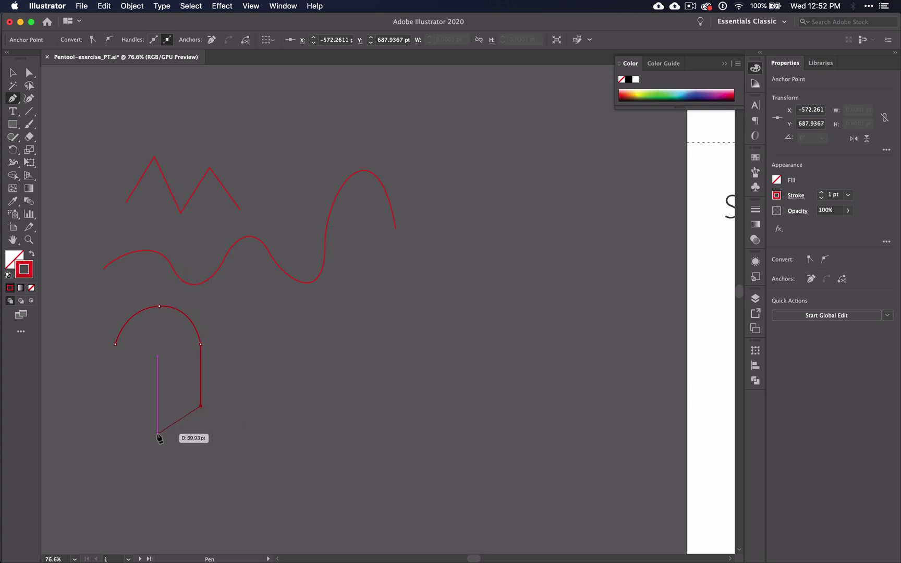
{"action": "left_click_drag", "start_coordinate": [158, 434], "coordinate": [147, 435]}
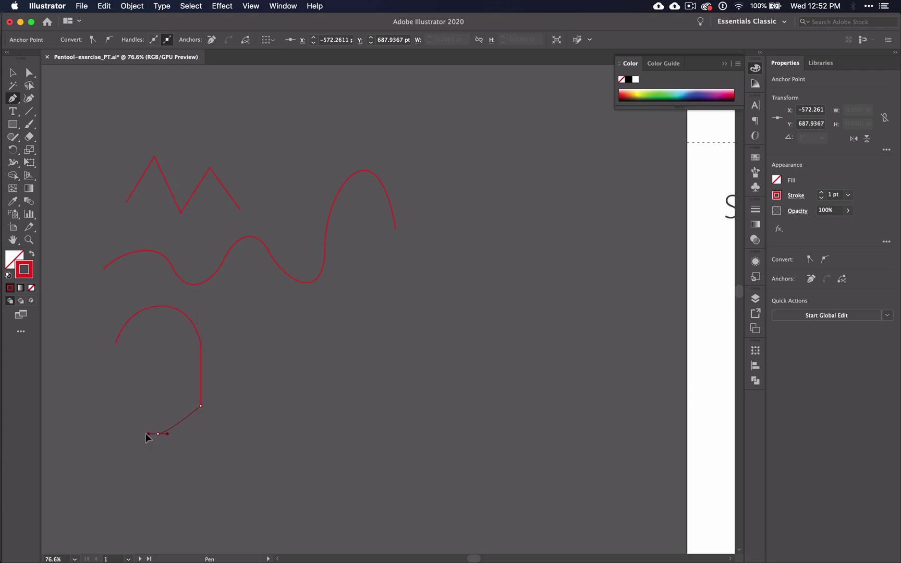
{"action": "left_click", "coordinate": [111, 411]}
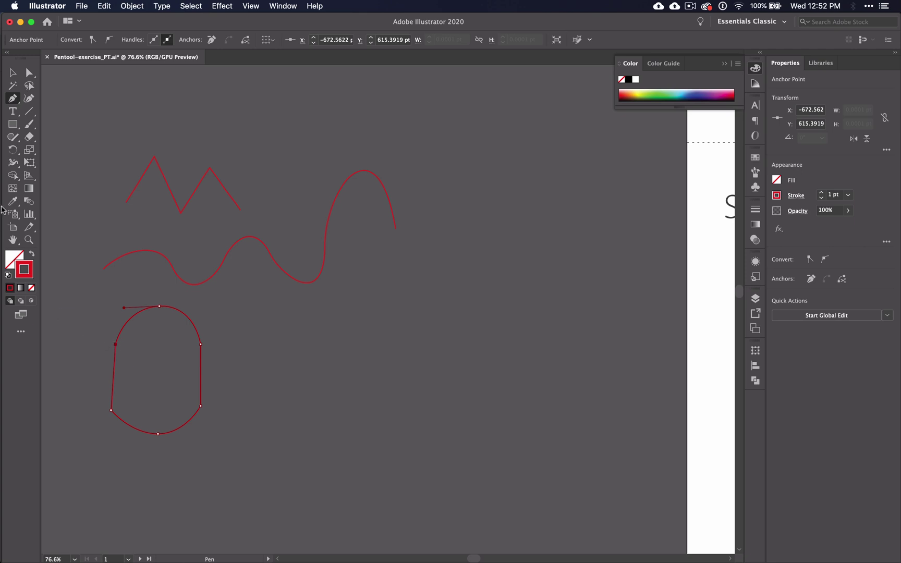
Step: Draw an 88 × 124 pt rounded rectangle with 12 pt corners beside the arched shape
{"action": "left_click", "coordinate": [10, 127]}
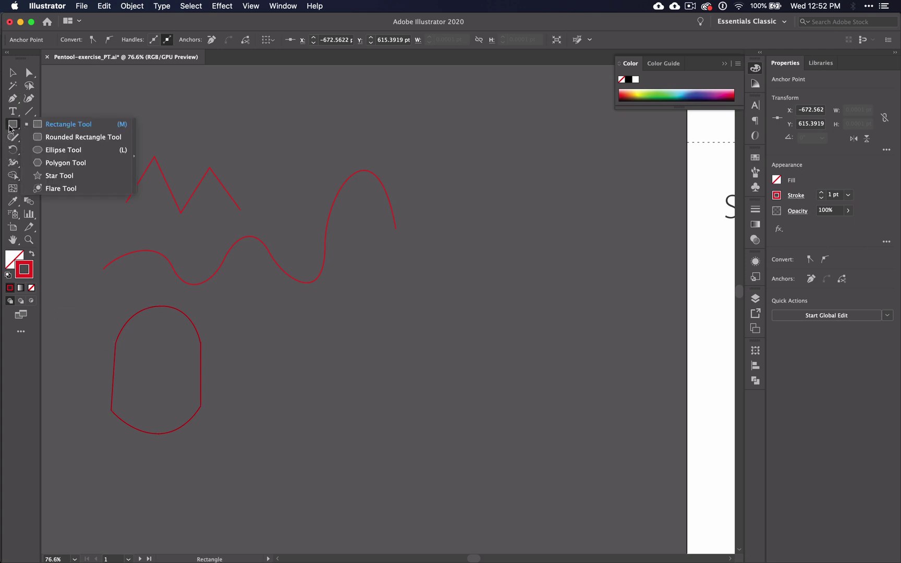
{"action": "left_click", "coordinate": [53, 137]}
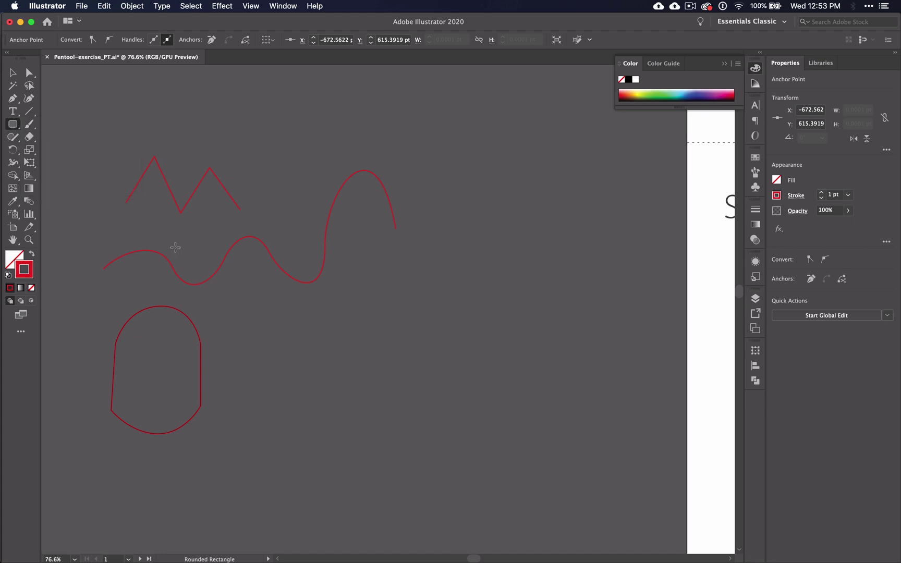
{"action": "left_click_drag", "start_coordinate": [244, 321], "coordinate": [320, 428]}
{"action": "scroll", "coordinate": [319, 427], "scroll_direction": "down", "scroll_amount": 8}
{"action": "scroll", "coordinate": [319, 427], "scroll_direction": "left", "scroll_amount": 3}
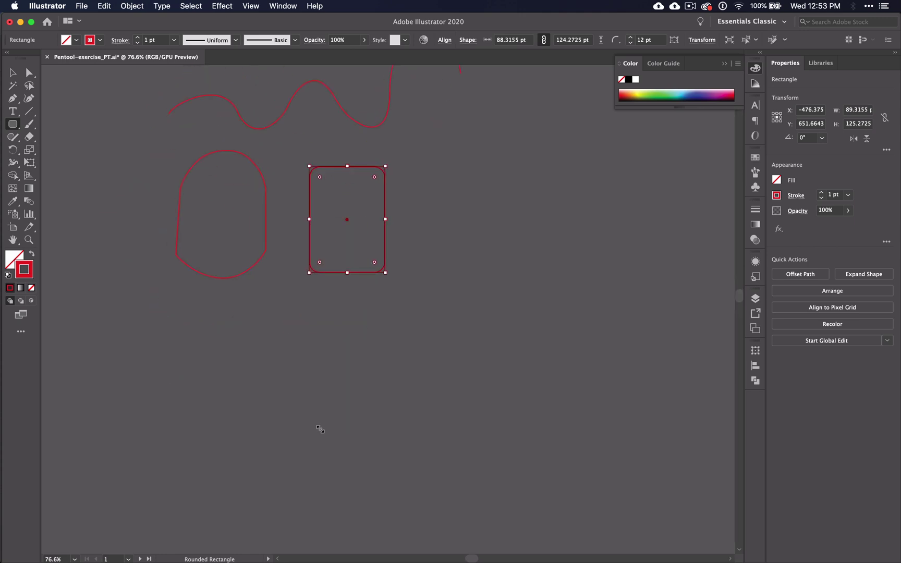
Step: With the Pen tool, draw a line of sharp peaks and smooth scallops below the shapes
{"action": "key", "text": "p"}
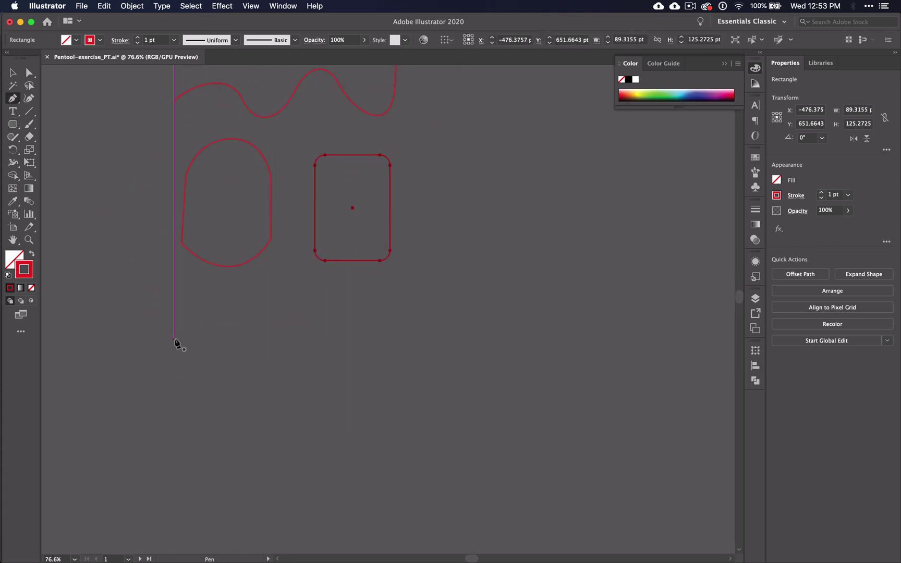
{"action": "left_click", "coordinate": [173, 339]}
{"action": "left_click", "coordinate": [223, 293]}
{"action": "left_click_drag", "start_coordinate": [277, 345], "coordinate": [321, 344]}
{"action": "left_click", "coordinate": [336, 296]}
{"action": "left_click_drag", "start_coordinate": [390, 344], "coordinate": [485, 341]}
{"action": "left_click", "coordinate": [444, 301]}
{"action": "left_click", "coordinate": [534, 300]}
{"action": "left_click", "coordinate": [570, 336]}
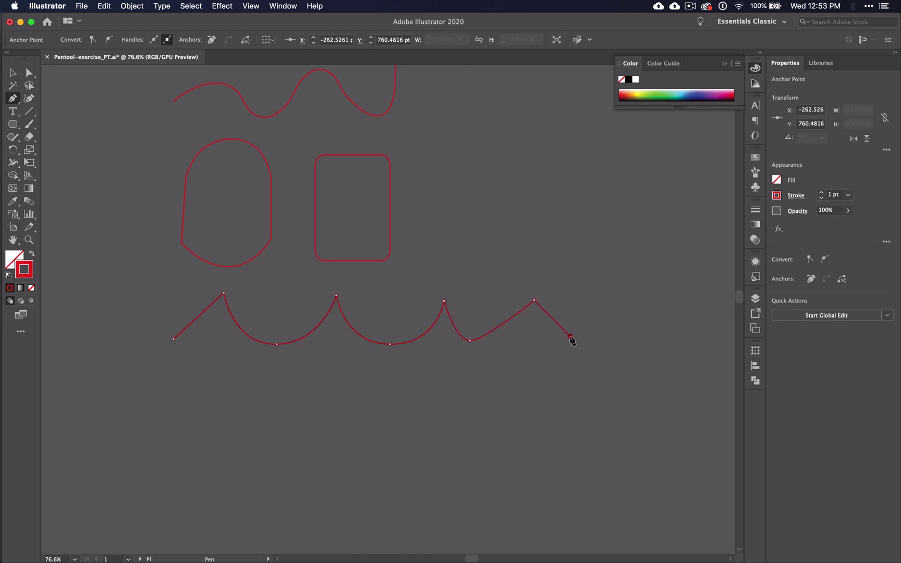
{"action": "left_click", "coordinate": [624, 348], "text": "super"}
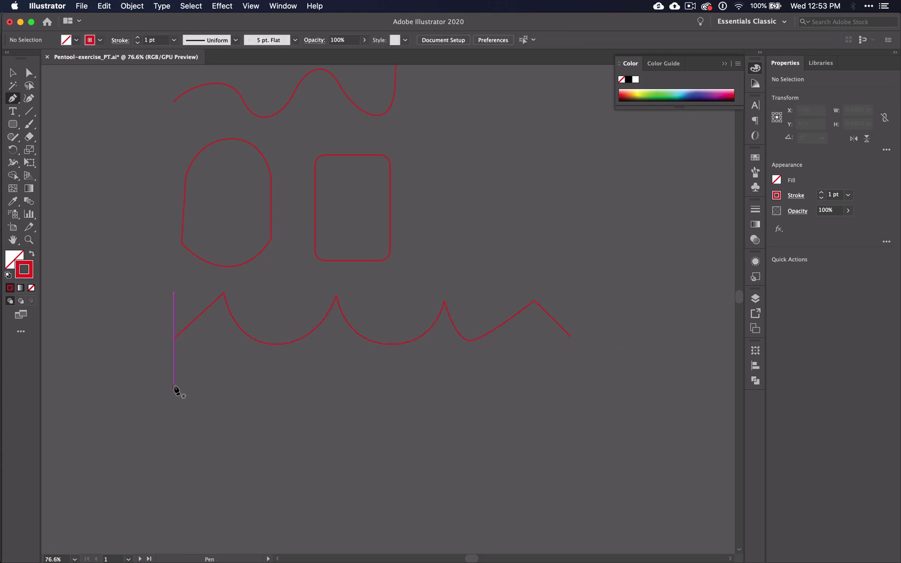
Step: Draw a long sweeping curve with a dip, turning upward at its end
{"action": "left_click", "coordinate": [161, 441]}
{"action": "left_click_drag", "start_coordinate": [290, 388], "coordinate": [390, 387]}
{"action": "left_click_drag", "start_coordinate": [486, 441], "coordinate": [583, 445]}
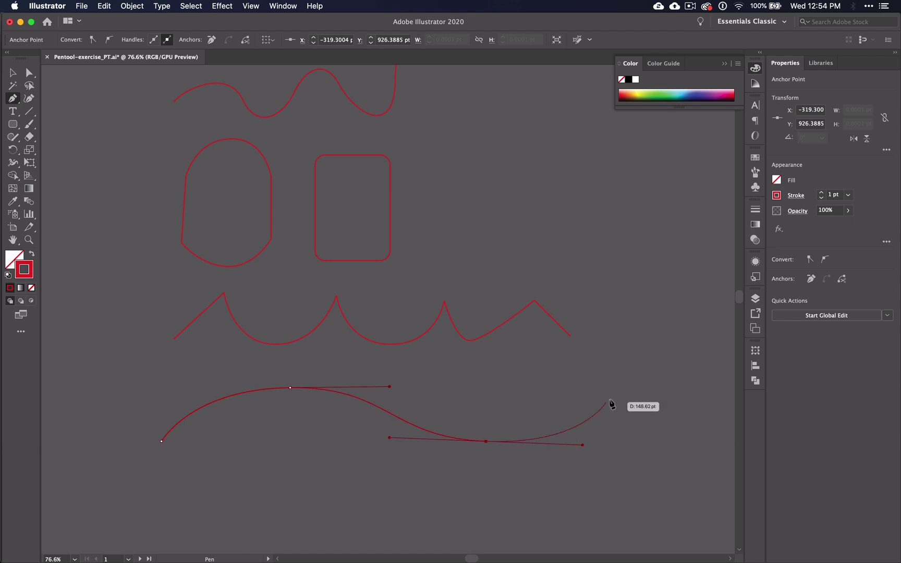
{"action": "left_click_drag", "start_coordinate": [624, 387], "coordinate": [607, 356]}
{"action": "key", "text": "Escape"}
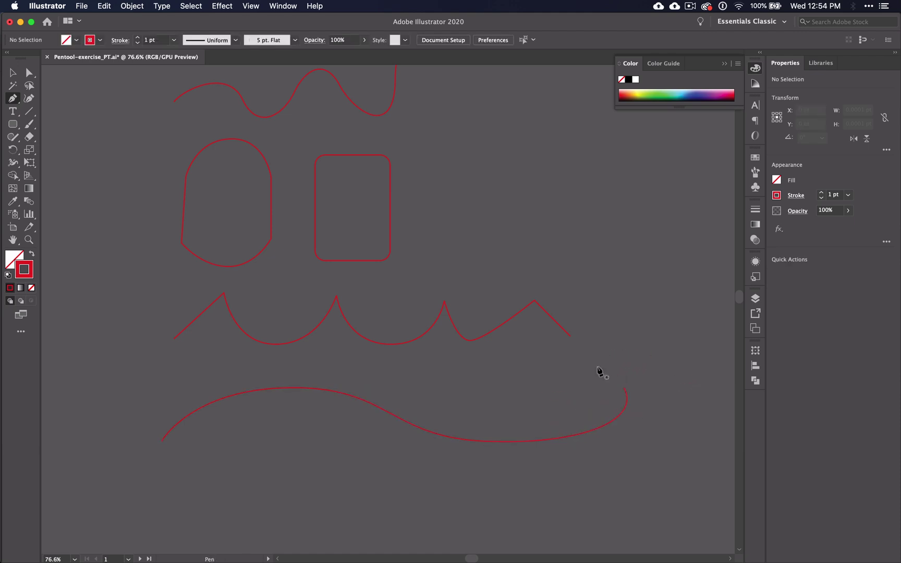
Step: Draw a closed oval loop, rounding its bottom and left end
{"action": "left_click", "coordinate": [255, 428]}
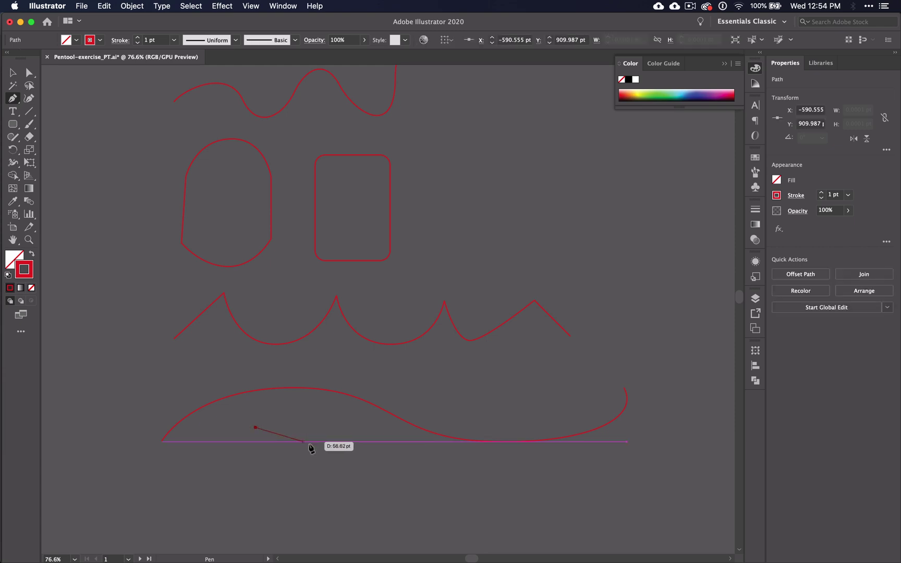
{"action": "left_click", "coordinate": [343, 453]}
{"action": "left_click_drag", "start_coordinate": [310, 483], "coordinate": [217, 468]}
{"action": "left_click_drag", "start_coordinate": [208, 431], "coordinate": [240, 421]}
{"action": "left_click", "coordinate": [255, 429]}
Step: Collapse the floating Color panel, check the working and template layers in Layers, then collapse it
{"action": "scroll", "coordinate": [380, 464], "scroll_direction": "right", "scroll_amount": 5}
{"action": "scroll", "coordinate": [387, 464], "scroll_direction": "right", "scroll_amount": 15}
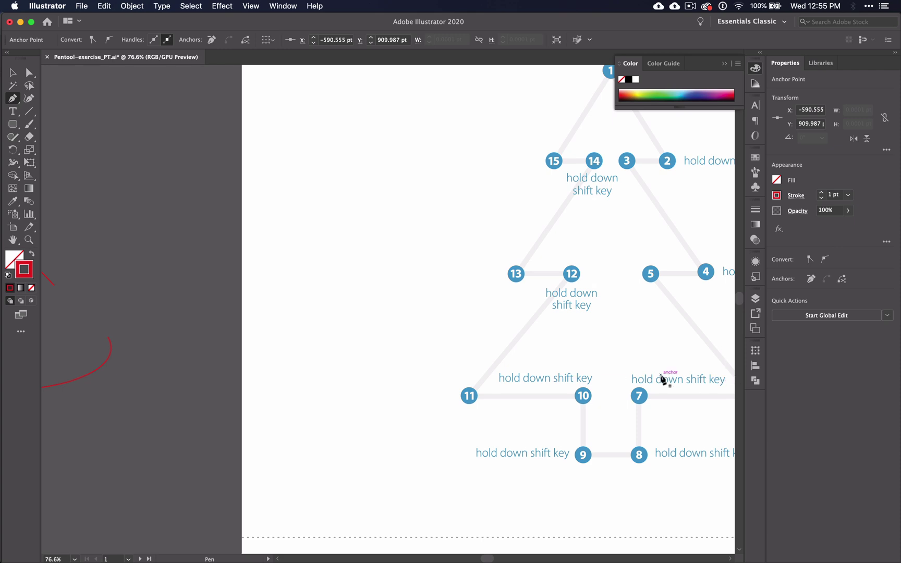
{"action": "scroll", "coordinate": [662, 378], "scroll_direction": "right", "scroll_amount": 10}
{"action": "scroll", "coordinate": [663, 378], "scroll_direction": "up", "scroll_amount": 5}
{"action": "scroll", "coordinate": [663, 379], "scroll_direction": "right", "scroll_amount": 10}
{"action": "scroll", "coordinate": [662, 379], "scroll_direction": "up", "scroll_amount": 10}
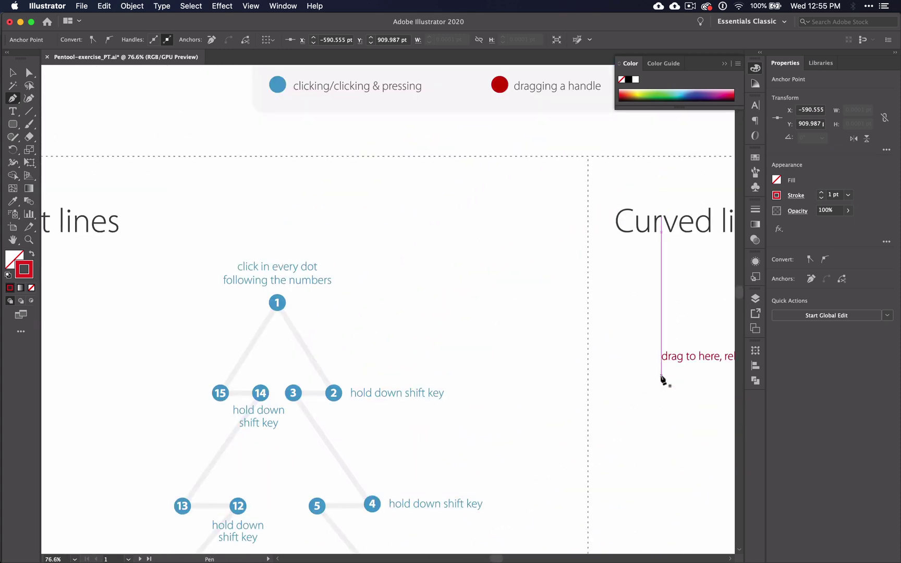
{"action": "scroll", "coordinate": [662, 379], "scroll_direction": "right", "scroll_amount": 5}
{"action": "scroll", "coordinate": [663, 379], "scroll_direction": "up", "scroll_amount": 6}
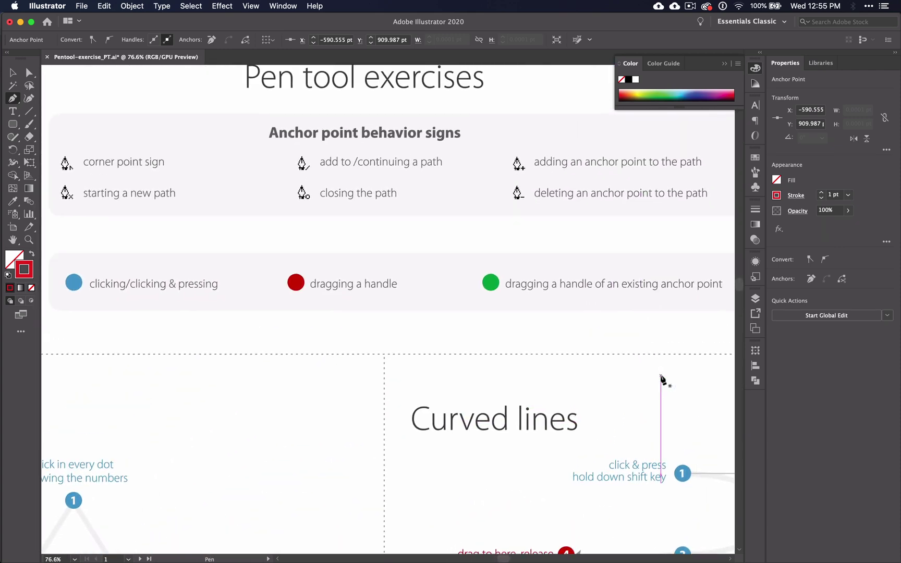
{"action": "scroll", "coordinate": [663, 380], "scroll_direction": "up", "scroll_amount": 3}
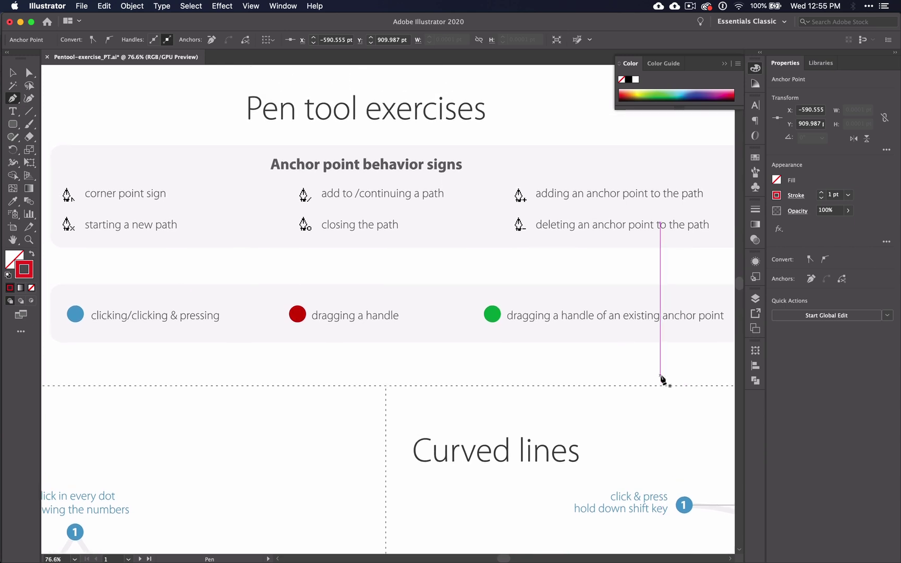
{"action": "left_click", "coordinate": [725, 65]}
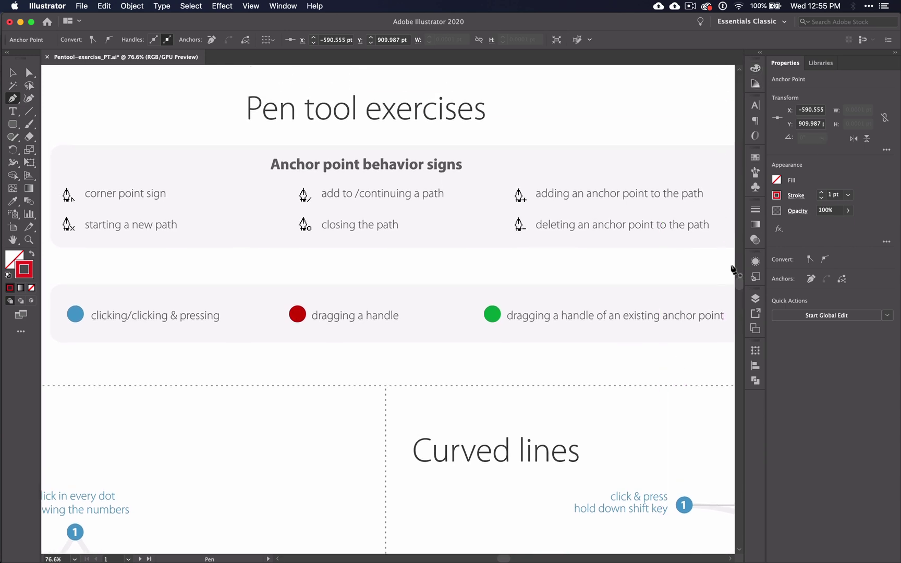
{"action": "left_click", "coordinate": [755, 299]}
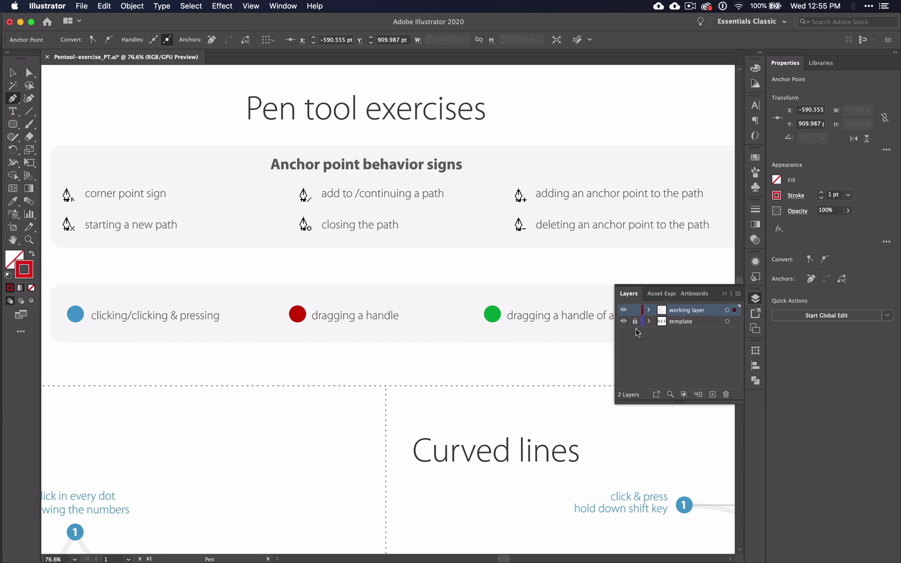
{"action": "left_click", "coordinate": [724, 293]}
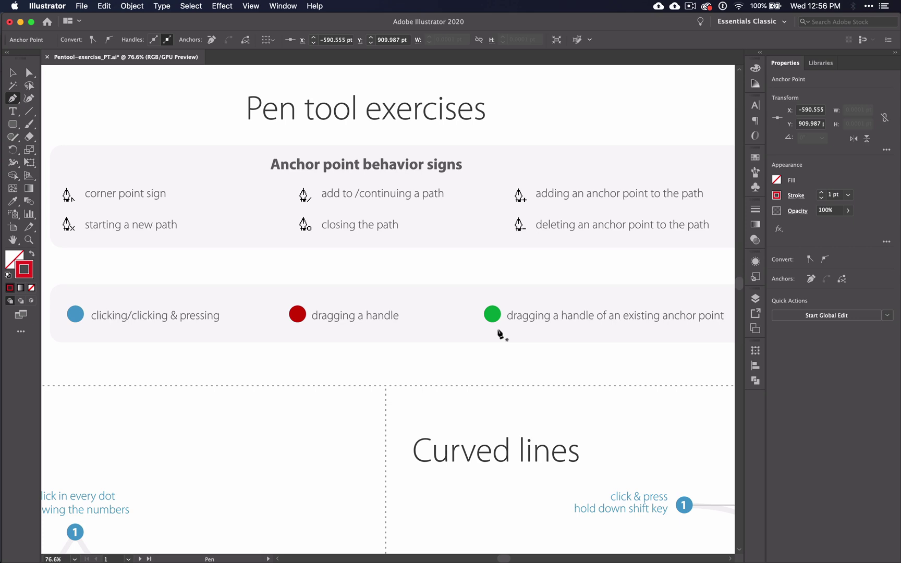
Step: Zoom to the Straight lines tree and place red Pen corners at dots 1 through 7
{"action": "scroll", "coordinate": [500, 334], "scroll_direction": "down", "scroll_amount": 5}
{"action": "scroll", "coordinate": [489, 338], "scroll_direction": "down", "scroll_amount": 5}
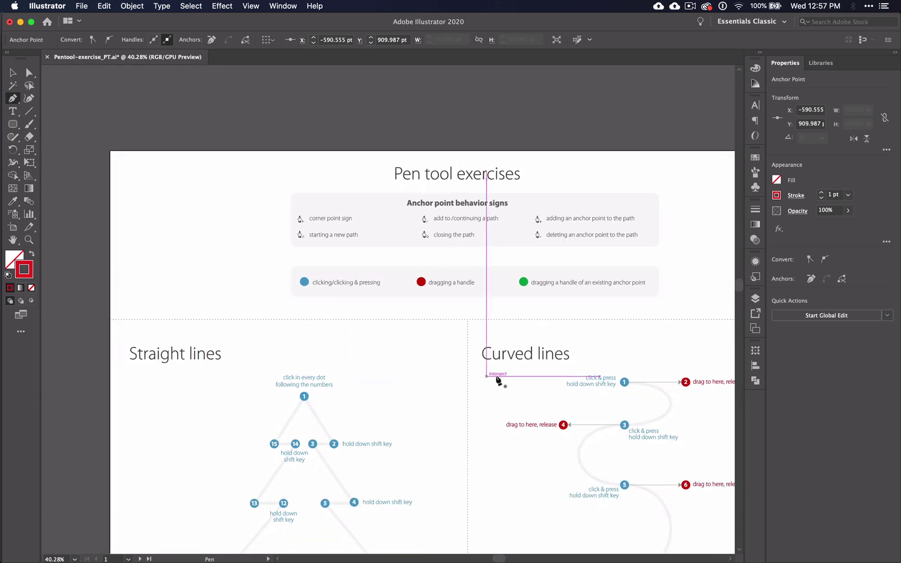
{"action": "scroll", "coordinate": [503, 377], "scroll_direction": "down", "scroll_amount": 5}
{"action": "scroll", "coordinate": [503, 377], "scroll_direction": "left", "scroll_amount": 2}
{"action": "scroll", "coordinate": [328, 506], "scroll_direction": "down", "scroll_amount": 5}
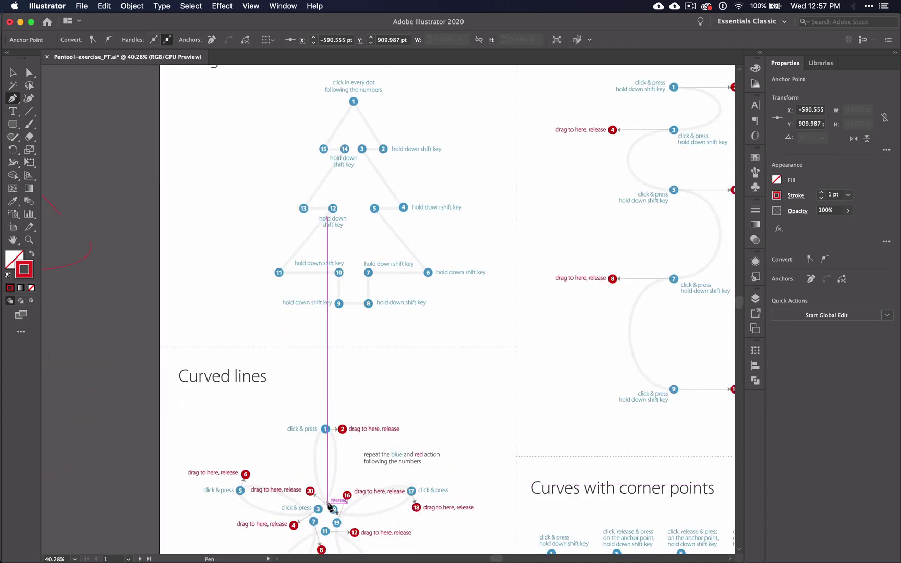
{"action": "scroll", "coordinate": [328, 506], "scroll_direction": "up", "scroll_amount": 6}
{"action": "scroll", "coordinate": [328, 506], "scroll_direction": "left", "scroll_amount": 1}
{"action": "scroll", "coordinate": [360, 417], "scroll_direction": "up", "scroll_amount": 4}
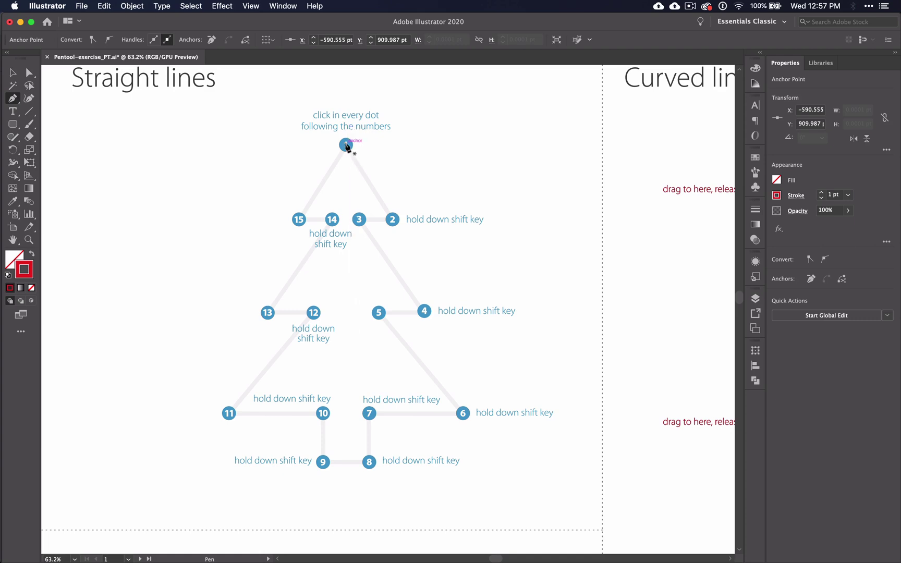
{"action": "left_click", "coordinate": [346, 145]}
{"action": "left_click", "coordinate": [392, 219]}
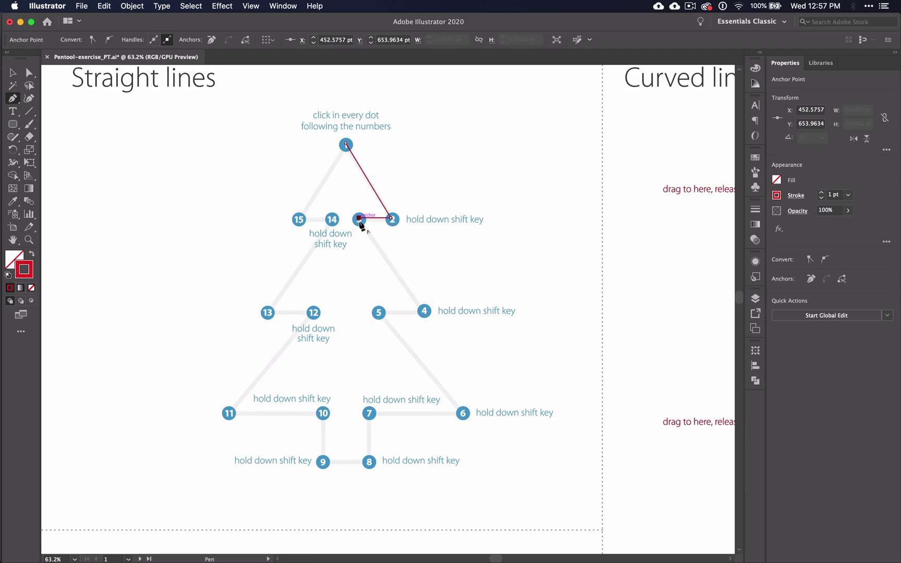
{"action": "left_click", "coordinate": [359, 220]}
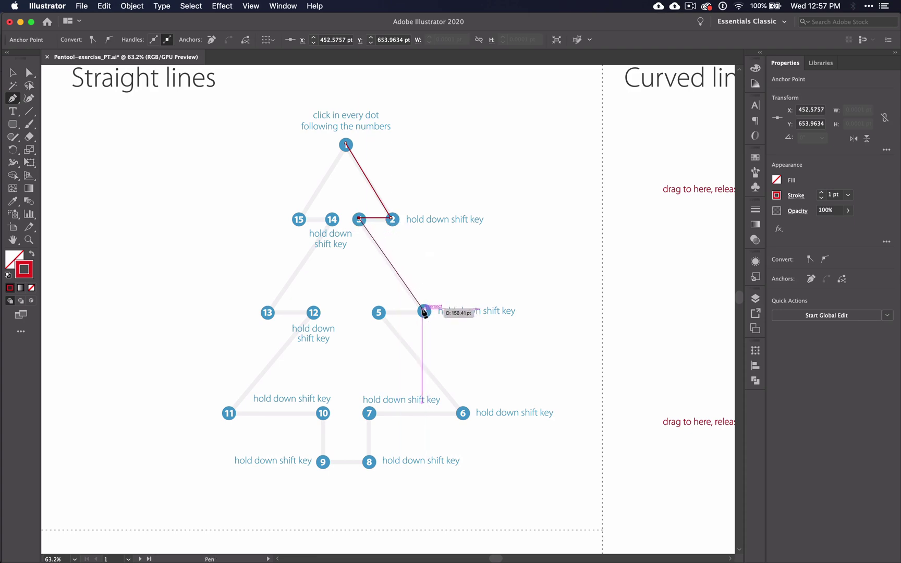
{"action": "left_click", "coordinate": [425, 312]}
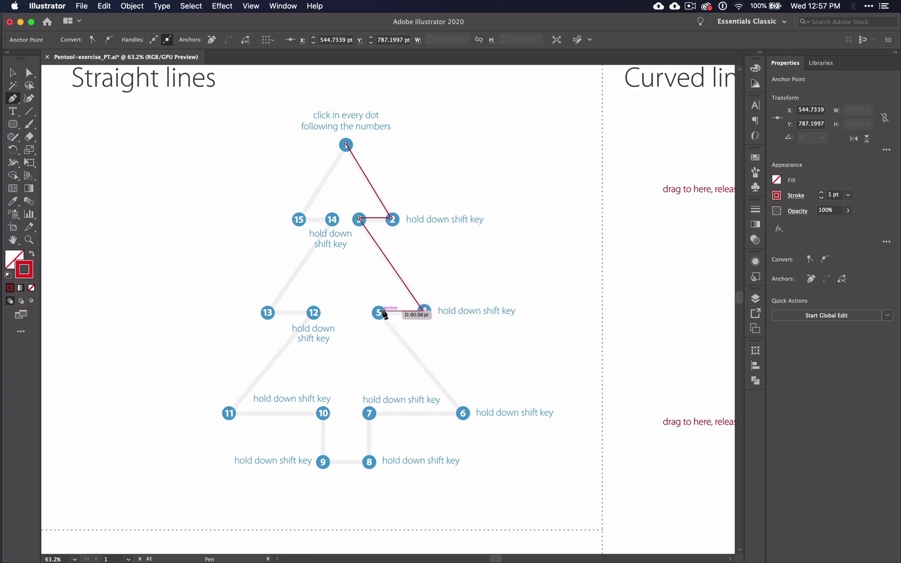
{"action": "left_click", "coordinate": [379, 312]}
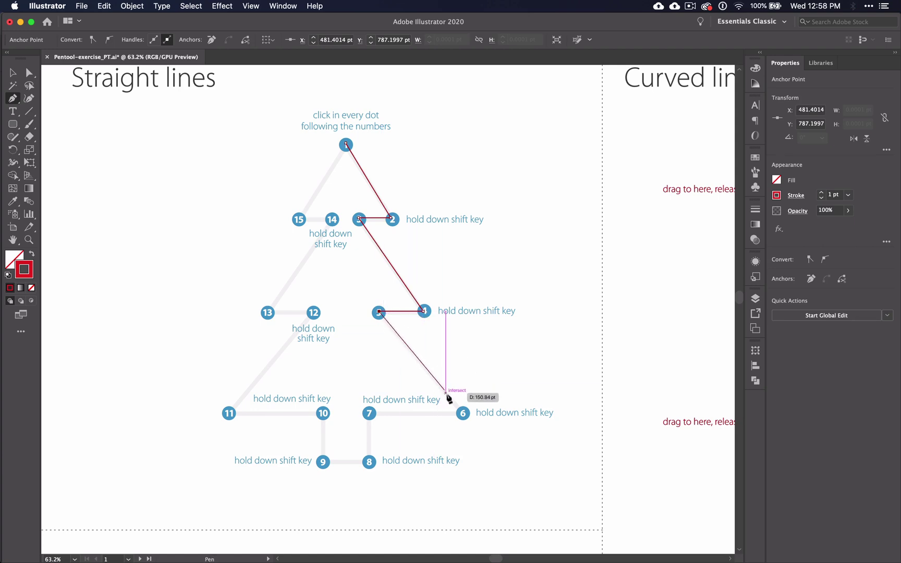
{"action": "left_click", "coordinate": [464, 414]}
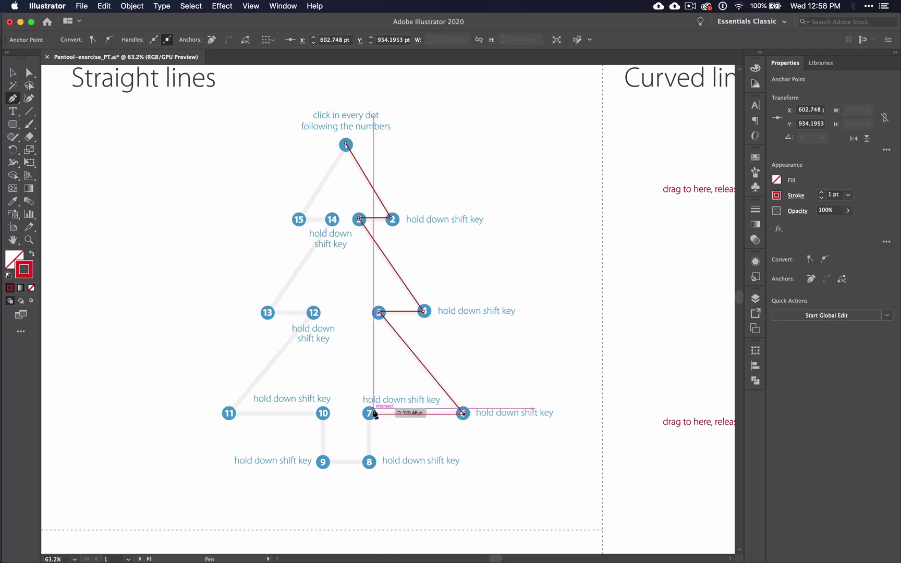
{"action": "left_click", "coordinate": [369, 414]}
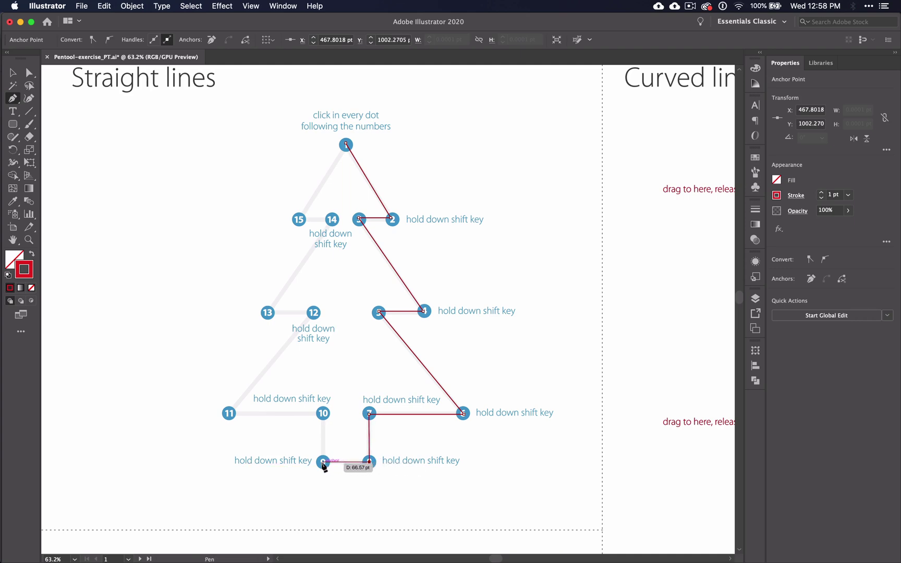
Step: Continue the tree outline through dots 9 to 15 and close it back at dot 1
{"action": "left_click", "coordinate": [323, 462]}
{"action": "left_click", "coordinate": [323, 413]}
{"action": "left_click", "coordinate": [229, 413]}
{"action": "left_click", "coordinate": [313, 313]}
{"action": "left_click", "coordinate": [267, 312]}
{"action": "left_click", "coordinate": [333, 221]}
{"action": "left_click", "coordinate": [299, 221]}
{"action": "left_click", "coordinate": [346, 145]}
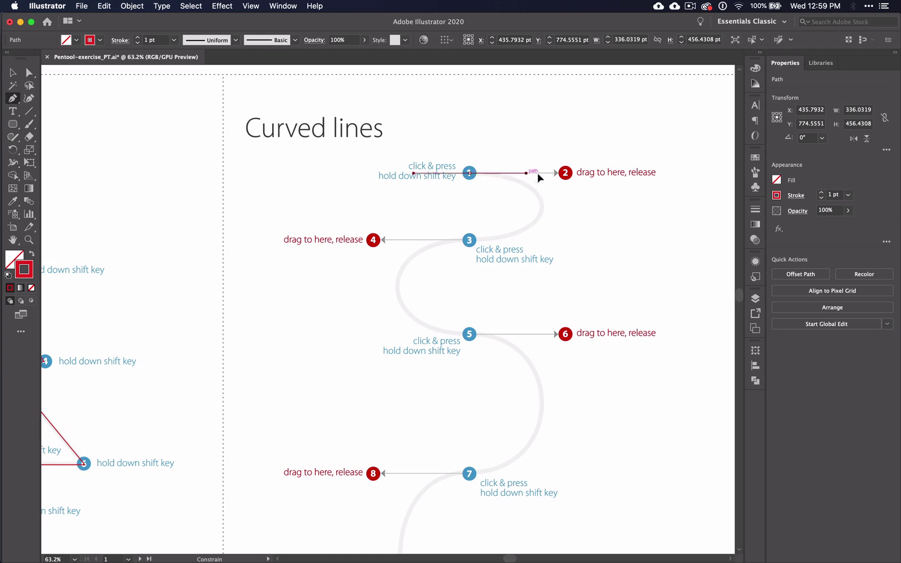
Step: Pen-drag smooth red anchors at dots 1, 3, 5 and 7, bending toward dots 2, 4, 6 and 8
{"action": "left_click_drag", "start_coordinate": [567, 176], "coordinate": [568, 178]}
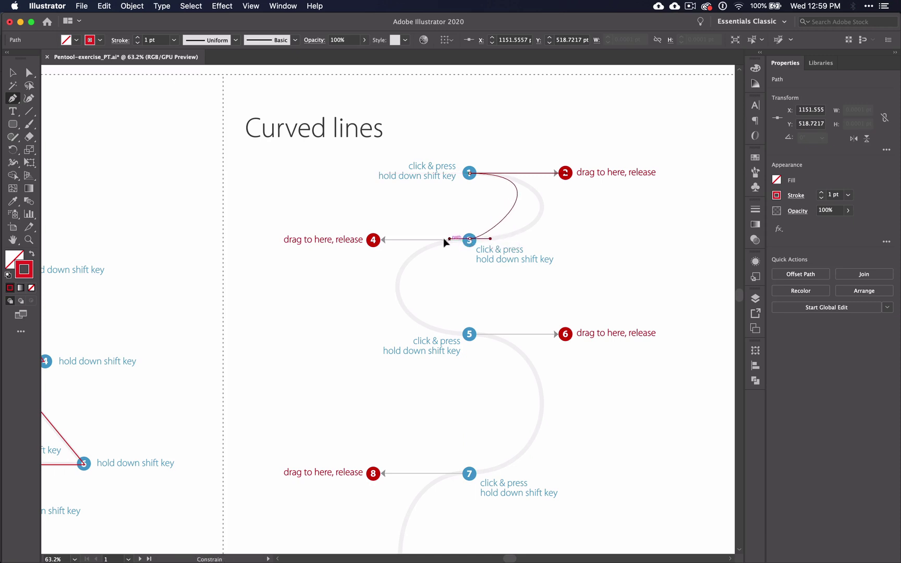
{"action": "left_click_drag", "start_coordinate": [383, 255], "coordinate": [374, 250]}
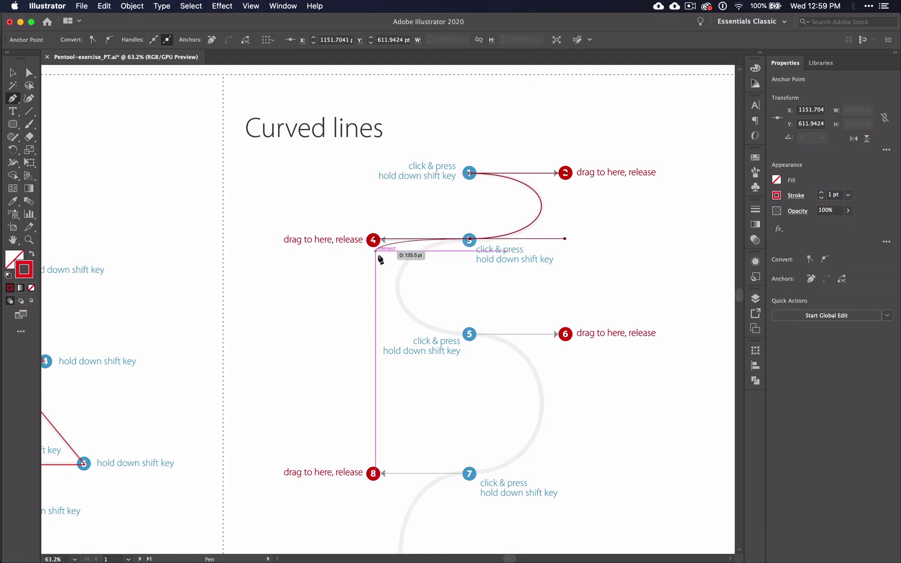
{"action": "left_click", "coordinate": [470, 335]}
{"action": "left_click_drag", "start_coordinate": [470, 334], "coordinate": [567, 336]}
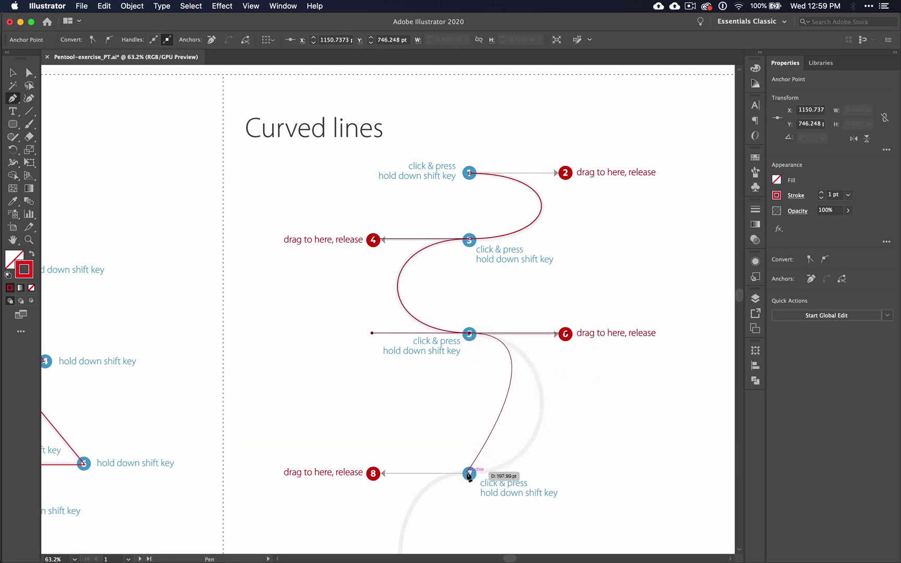
{"action": "left_click_drag", "start_coordinate": [469, 474], "coordinate": [373, 476]}
{"action": "scroll", "coordinate": [374, 476], "scroll_direction": "down", "scroll_amount": 5}
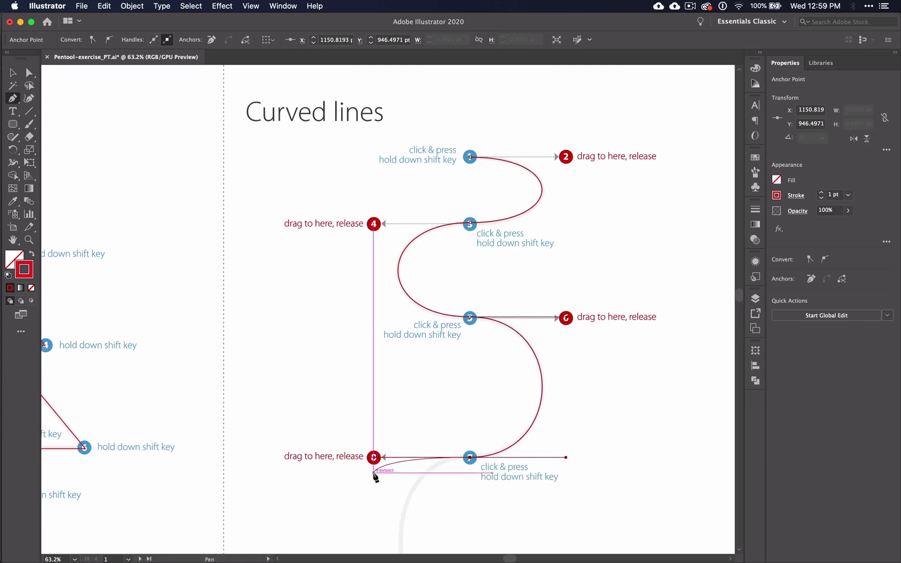
{"action": "scroll", "coordinate": [375, 477], "scroll_direction": "down", "scroll_amount": 1}
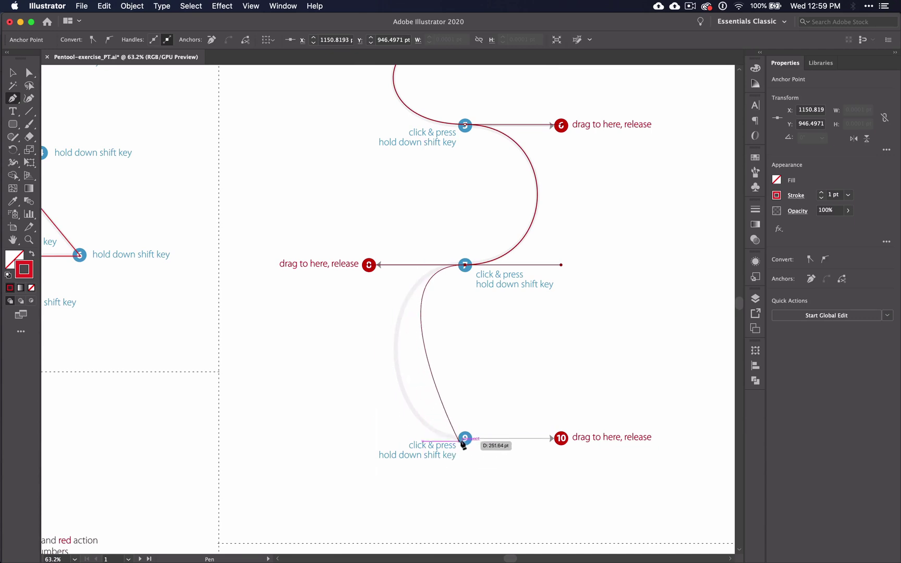
Step: Finish the S-curve at dot 9, then start the flower with curves through dots 1, 3, 5, 7 and 9
{"action": "left_click_drag", "start_coordinate": [466, 439], "coordinate": [562, 445]}
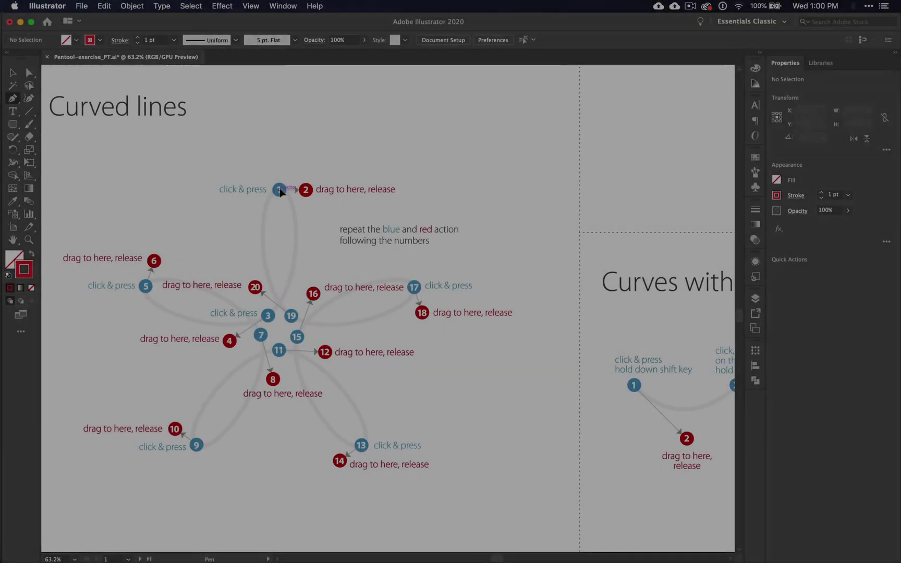
{"action": "left_click_drag", "start_coordinate": [280, 190], "coordinate": [305, 190]}
{"action": "left_click_drag", "start_coordinate": [268, 315], "coordinate": [232, 345]}
{"action": "left_click_drag", "start_coordinate": [146, 286], "coordinate": [153, 264]}
{"action": "left_click_drag", "start_coordinate": [261, 337], "coordinate": [272, 371]}
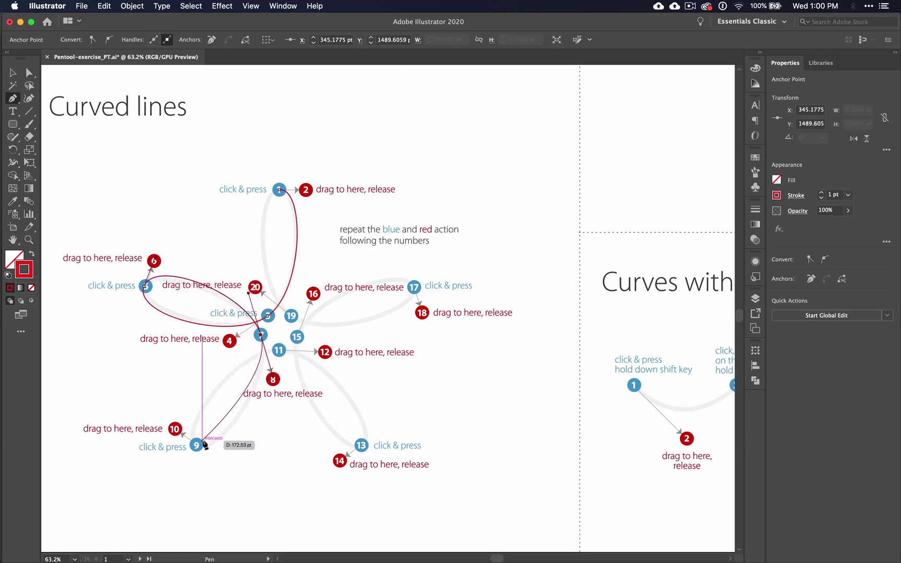
{"action": "left_click_drag", "start_coordinate": [197, 445], "coordinate": [180, 431]}
Step: Curve the flower through dots 11 to 19, close it at dot 1, and deselect it
{"action": "left_click_drag", "start_coordinate": [278, 350], "coordinate": [317, 354]}
{"action": "left_click_drag", "start_coordinate": [361, 445], "coordinate": [339, 464]}
{"action": "left_click_drag", "start_coordinate": [297, 337], "coordinate": [311, 300]}
{"action": "left_click_drag", "start_coordinate": [414, 287], "coordinate": [420, 308]}
{"action": "left_click_drag", "start_coordinate": [291, 316], "coordinate": [262, 298]}
{"action": "left_click_drag", "start_coordinate": [279, 189], "coordinate": [306, 190]}
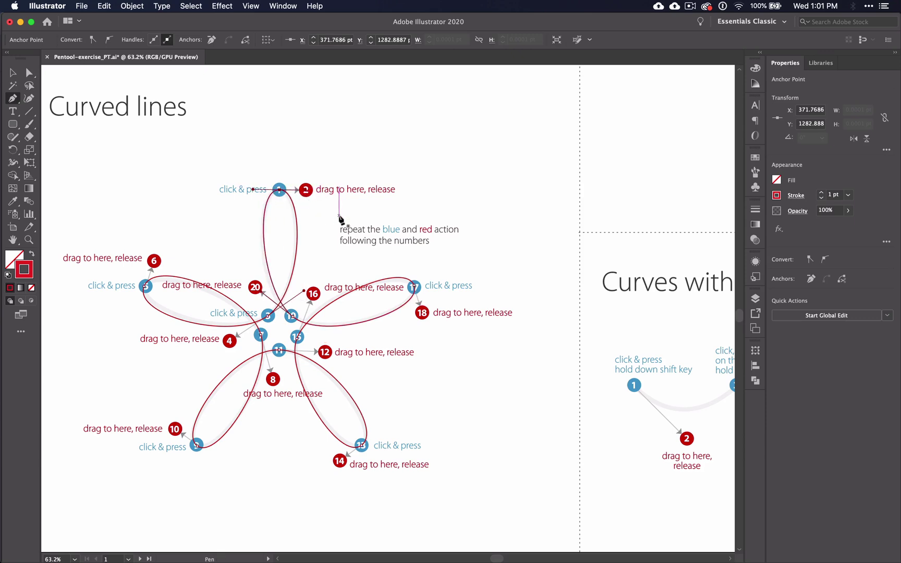
{"action": "key", "text": "v"}
{"action": "left_click", "coordinate": [427, 148]}
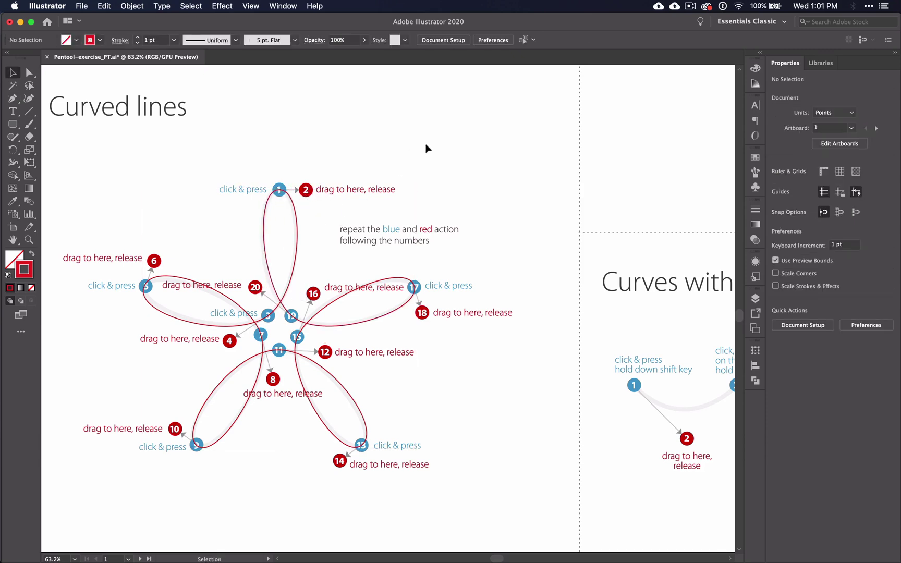